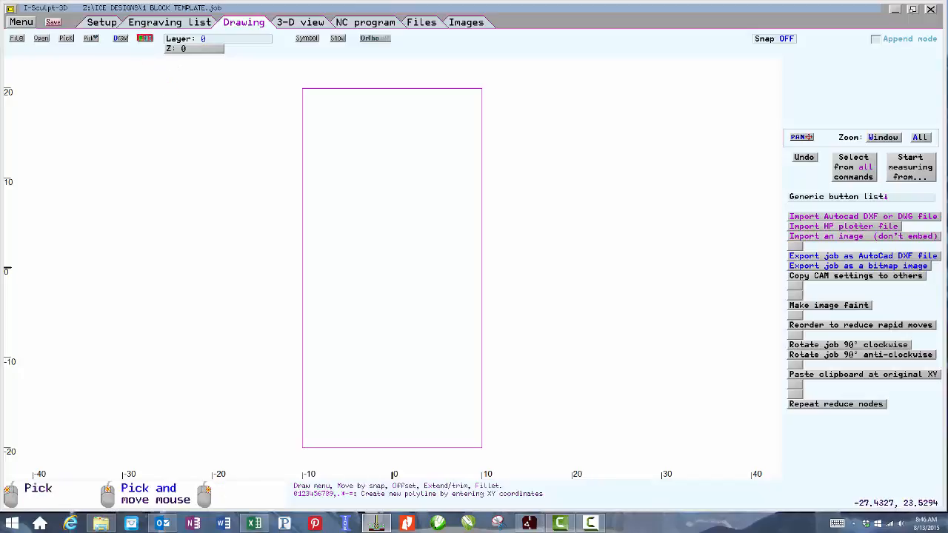
Add a text item reading "Millwite" to the engraving list.
click(166, 30)
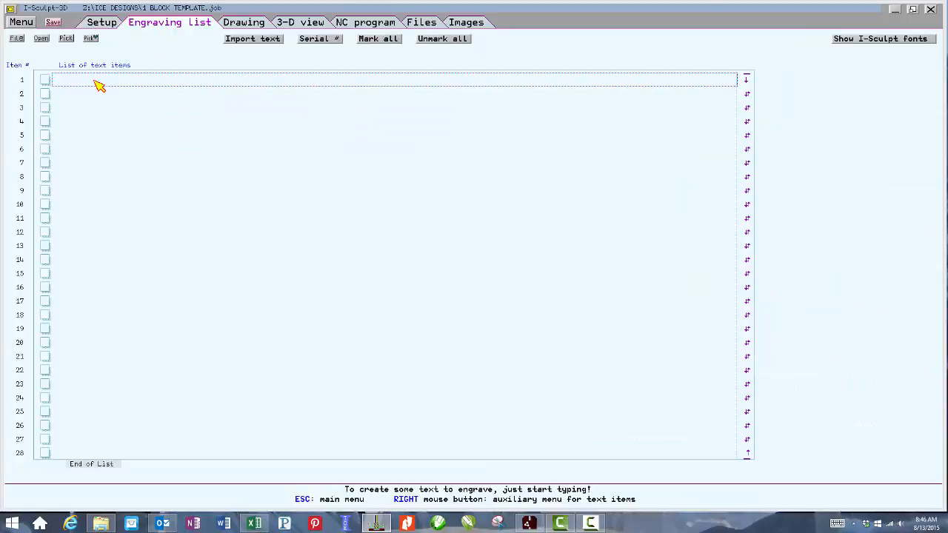
text(Mill)
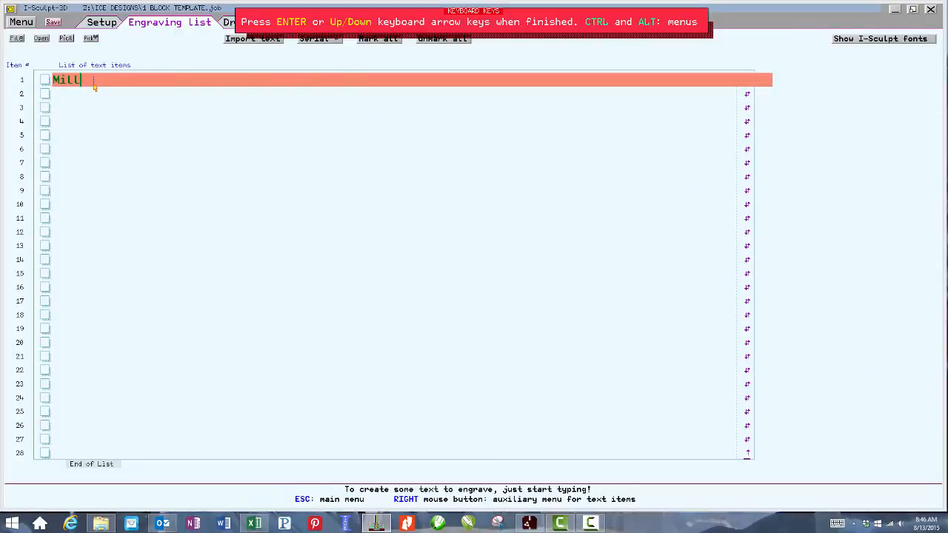
text(wite)
key(Return)
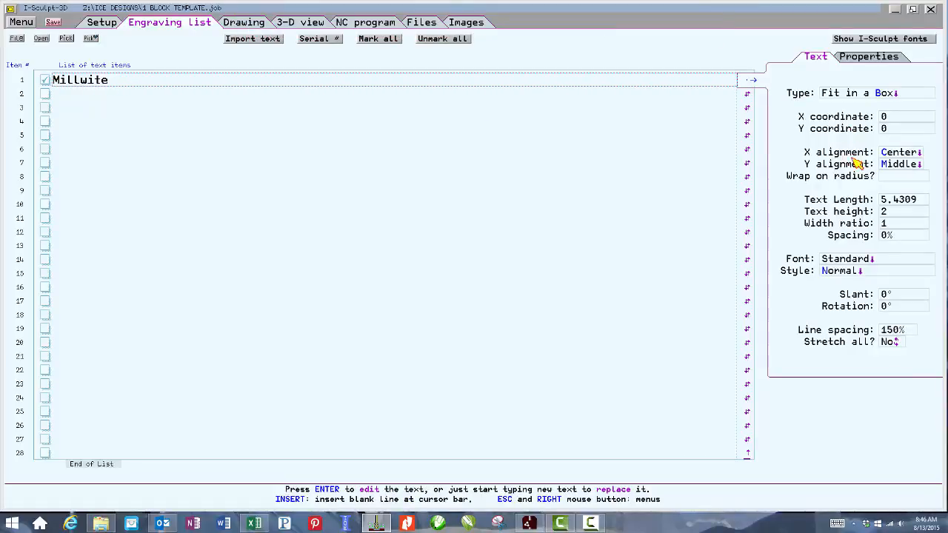
Change the text item's font to the TrueType font Clarendon Blk BT.
click(864, 98)
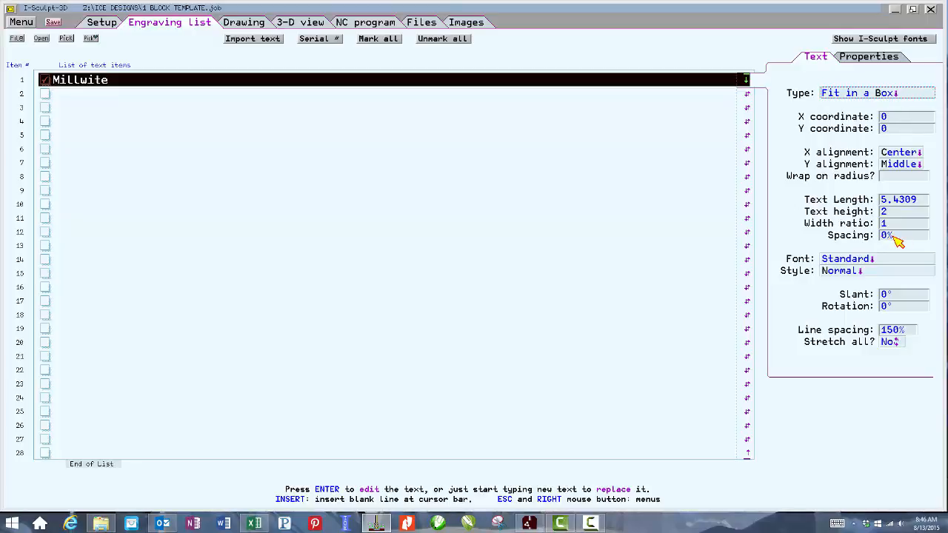
click(861, 263)
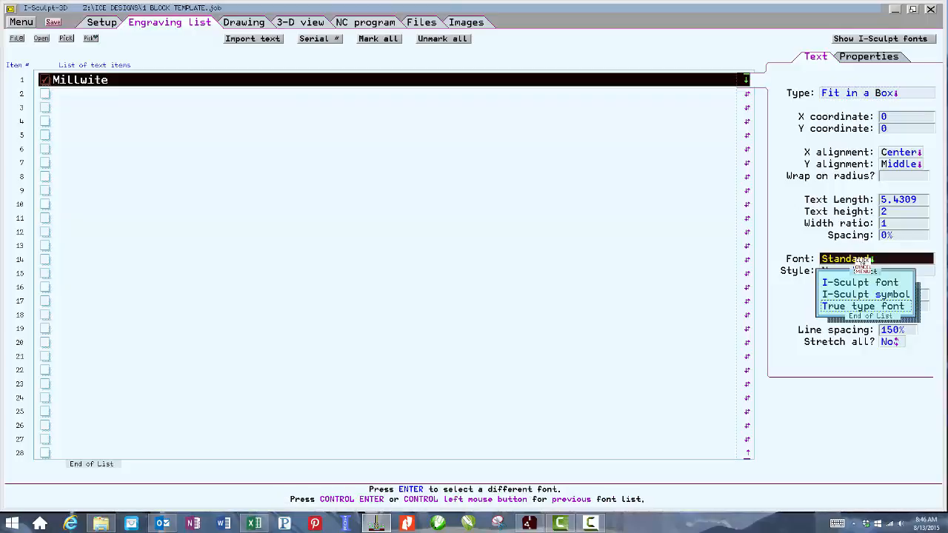
click(839, 306)
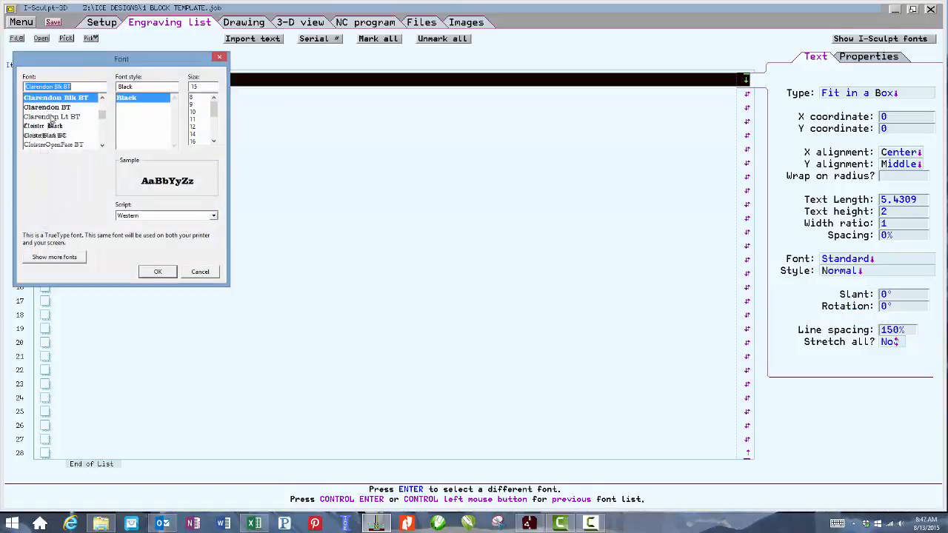
click(103, 130)
click(102, 131)
click(103, 130)
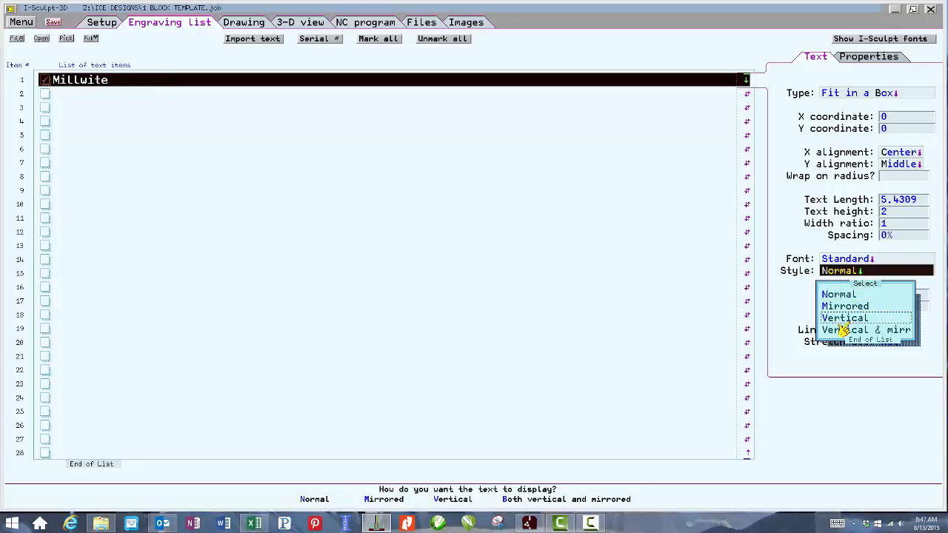
click(797, 311)
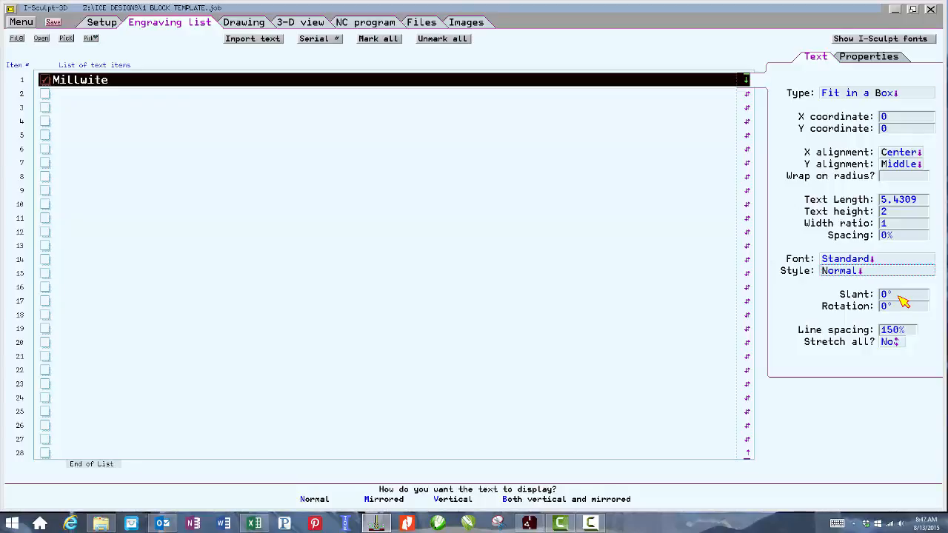
Open the text item's machining properties and browse the layer list without choosing a layer.
click(869, 57)
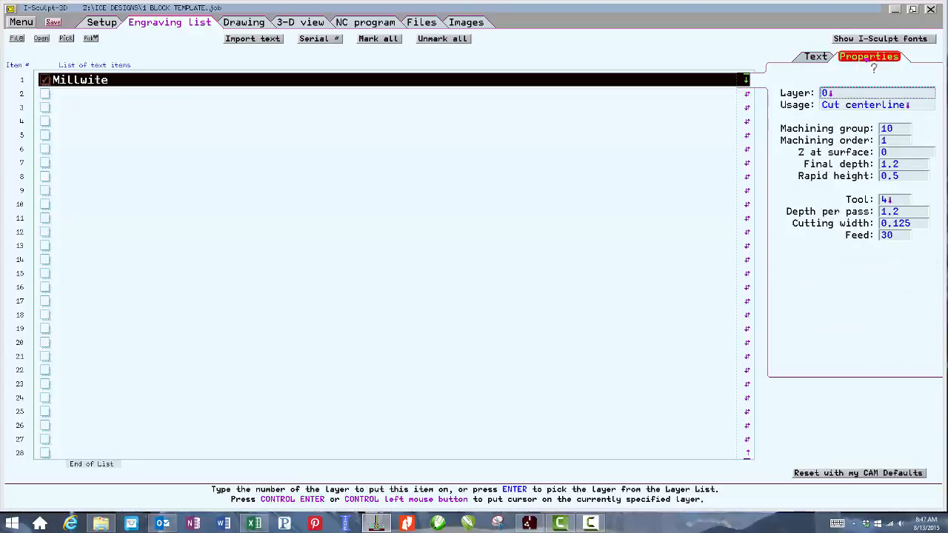
click(861, 93)
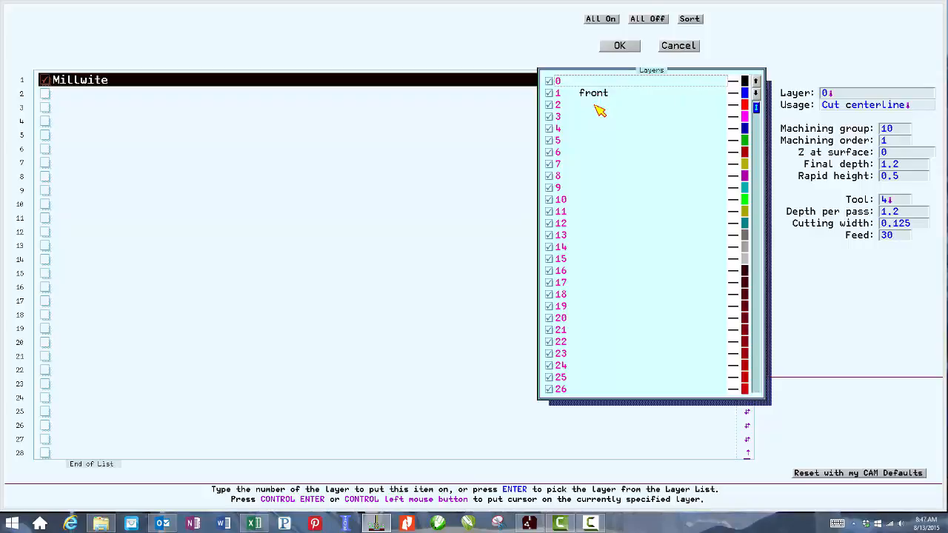
key(Escape)
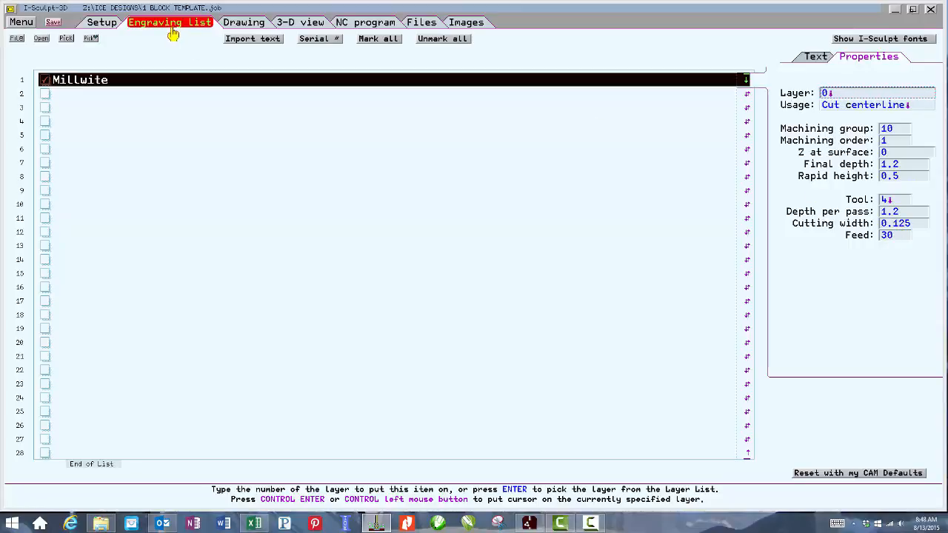
In the drawing, create a second "Millwite" text fitted in a box about 2.4 high and 10.6 long above the first.
click(244, 22)
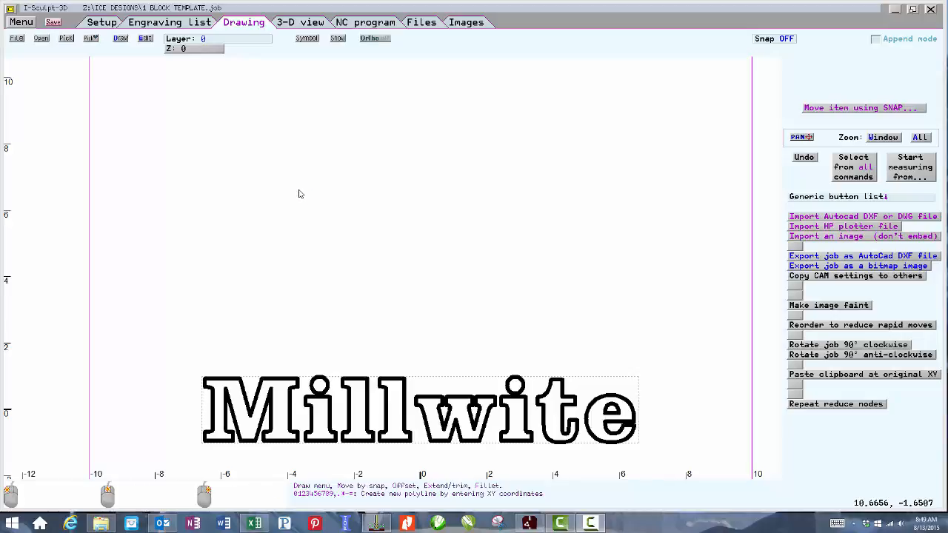
right_click(303, 195)
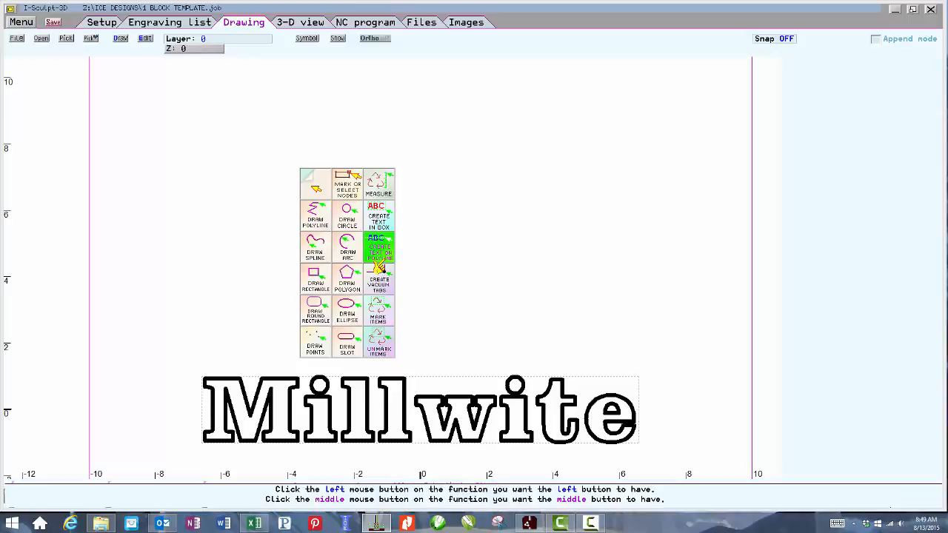
click(376, 228)
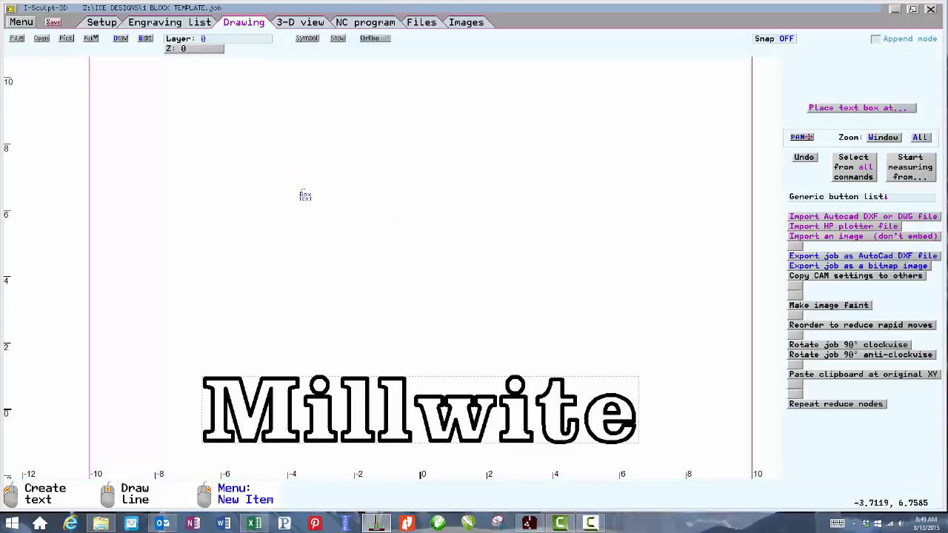
click(272, 165)
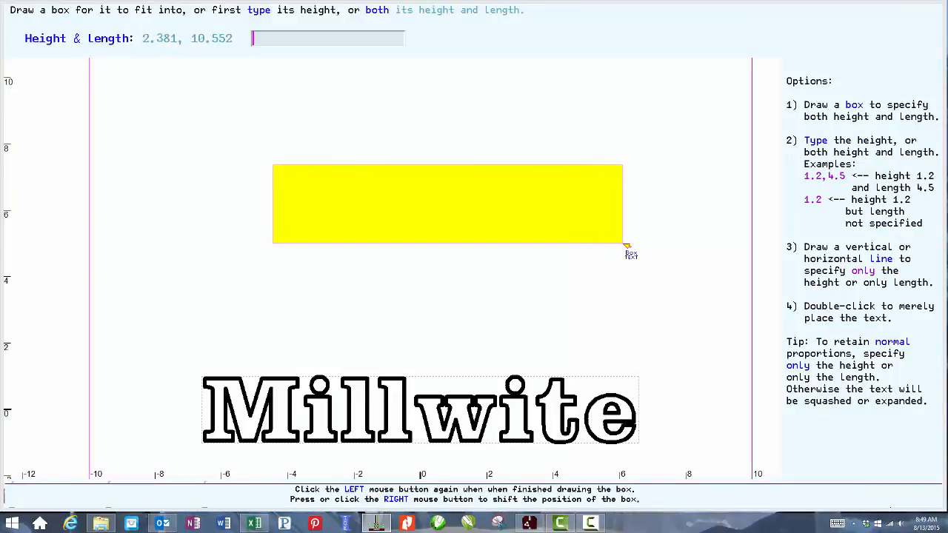
click(669, 248)
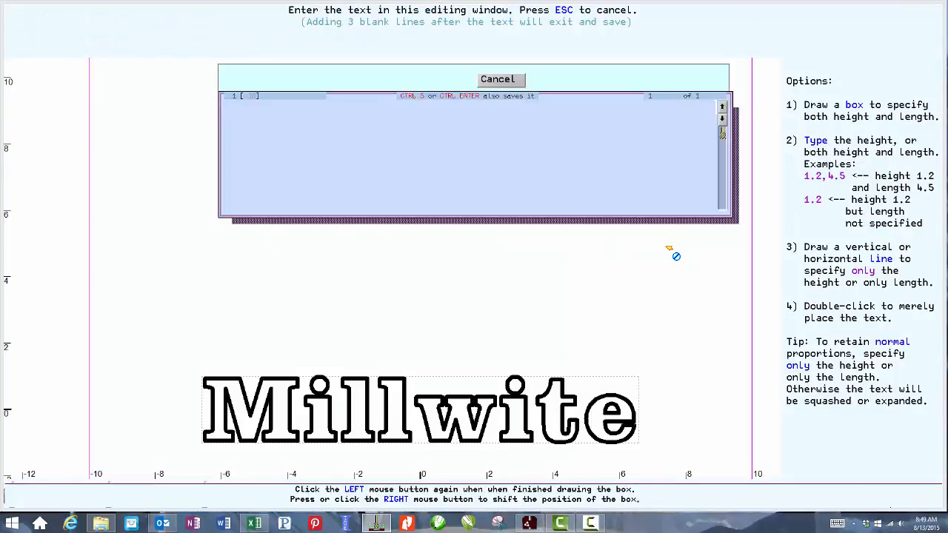
text(Millwite)
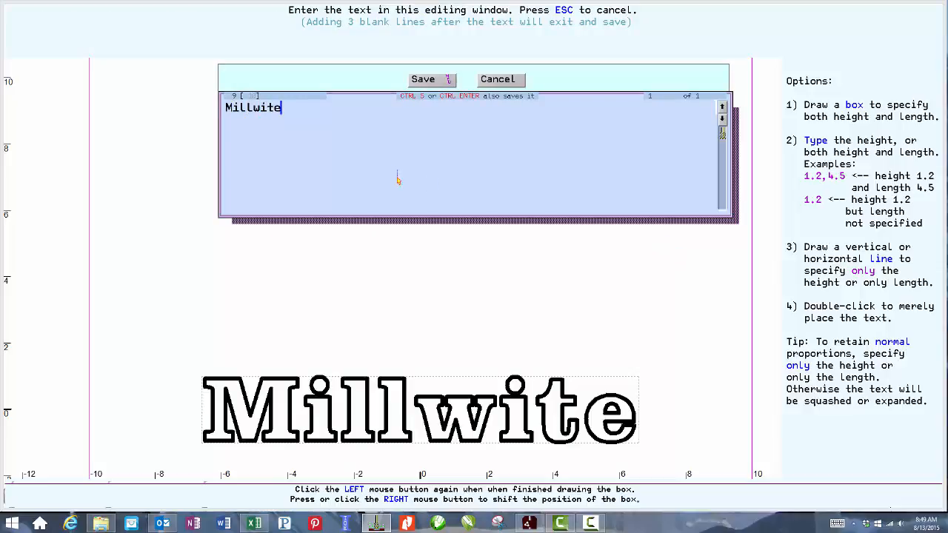
click(442, 83)
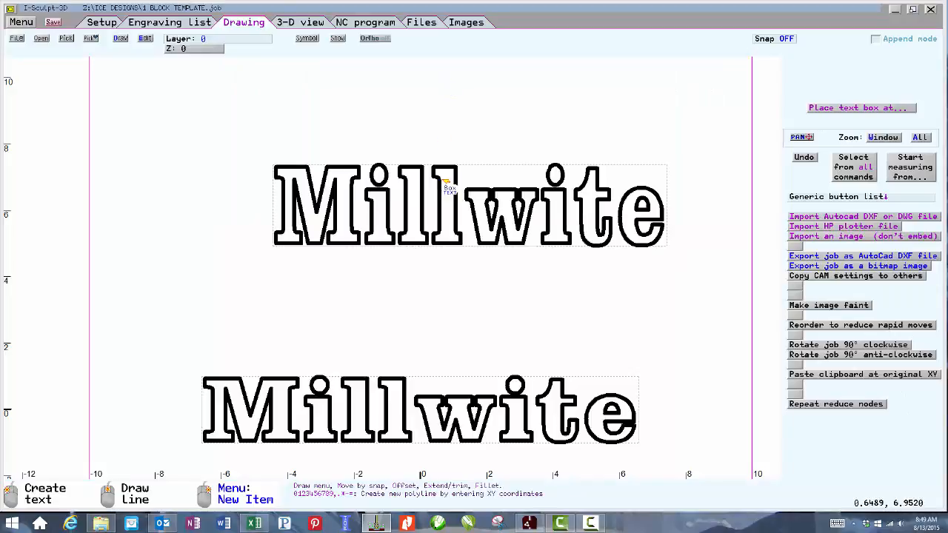
Inspect the new text's settings and the first list item's text type choices without changing them.
click(468, 248)
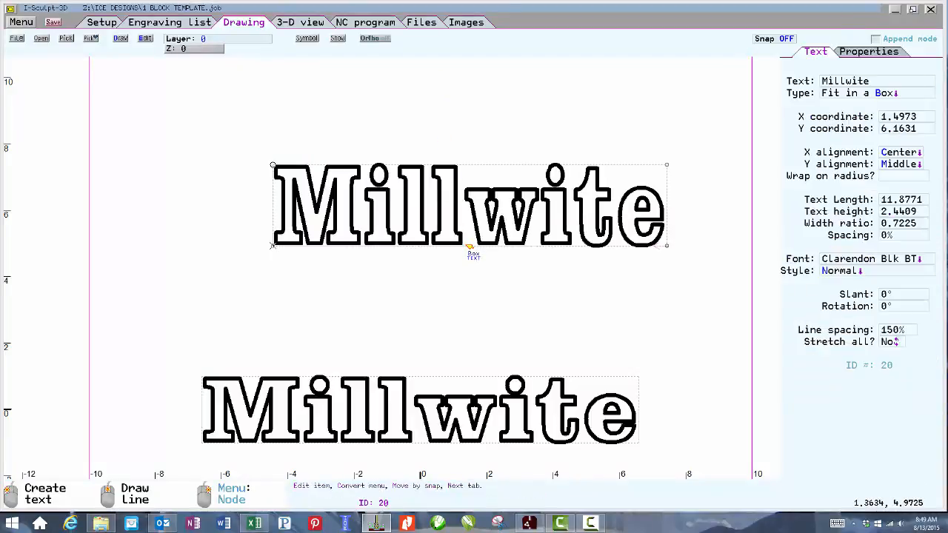
right_click(362, 120)
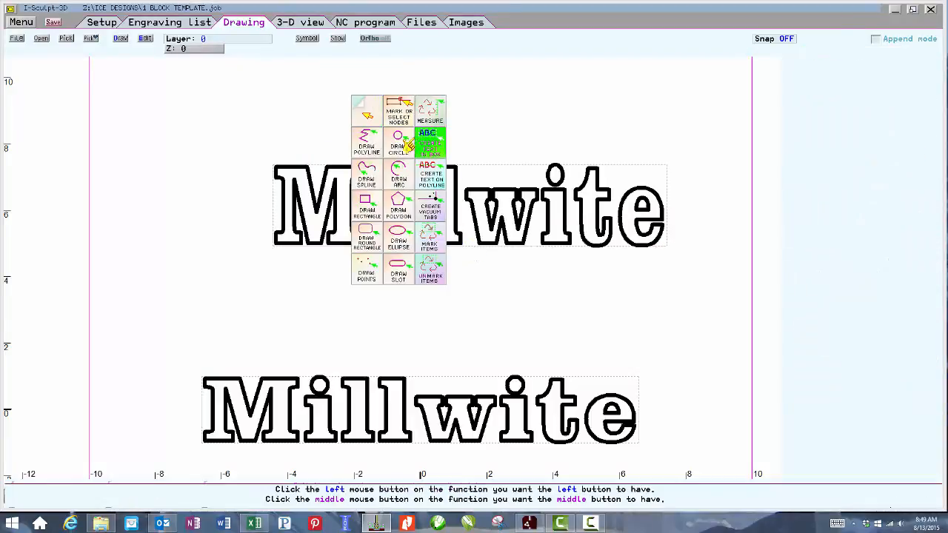
click(177, 23)
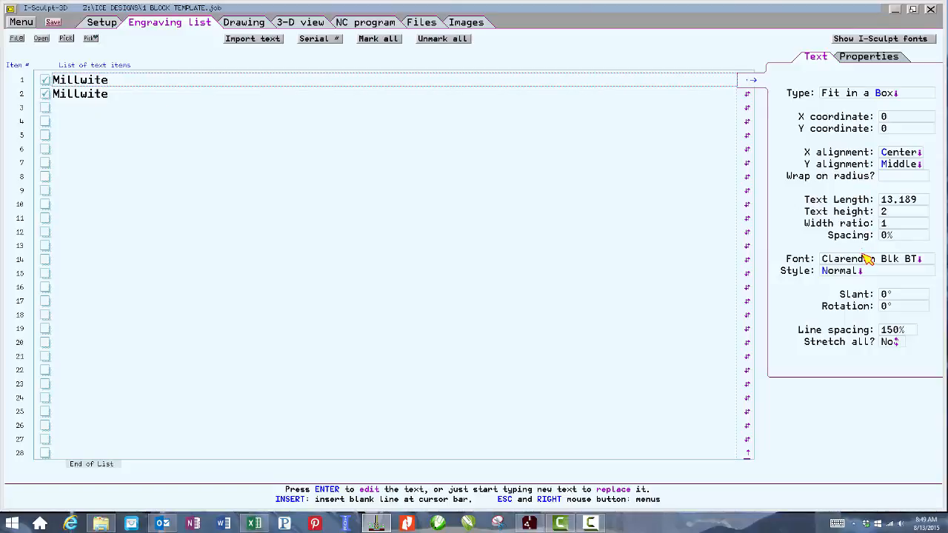
click(863, 93)
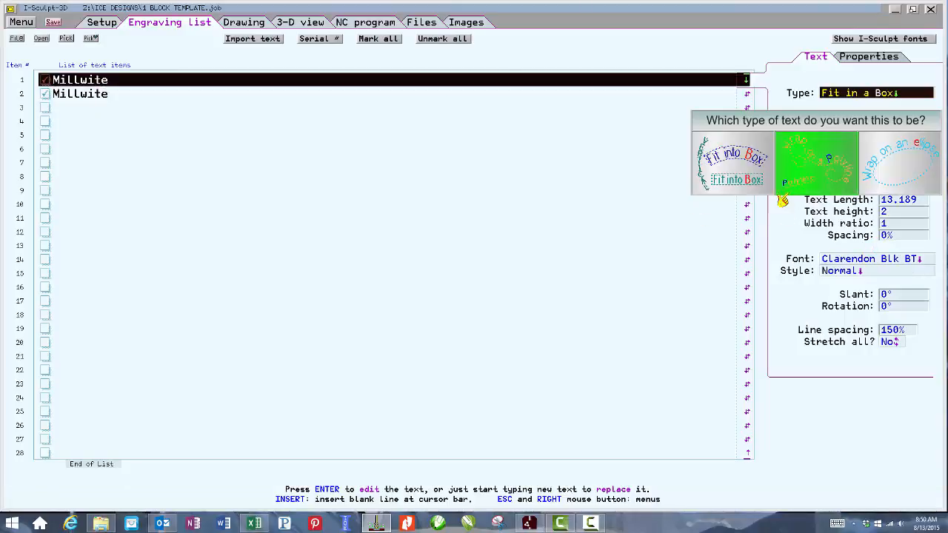
click(777, 228)
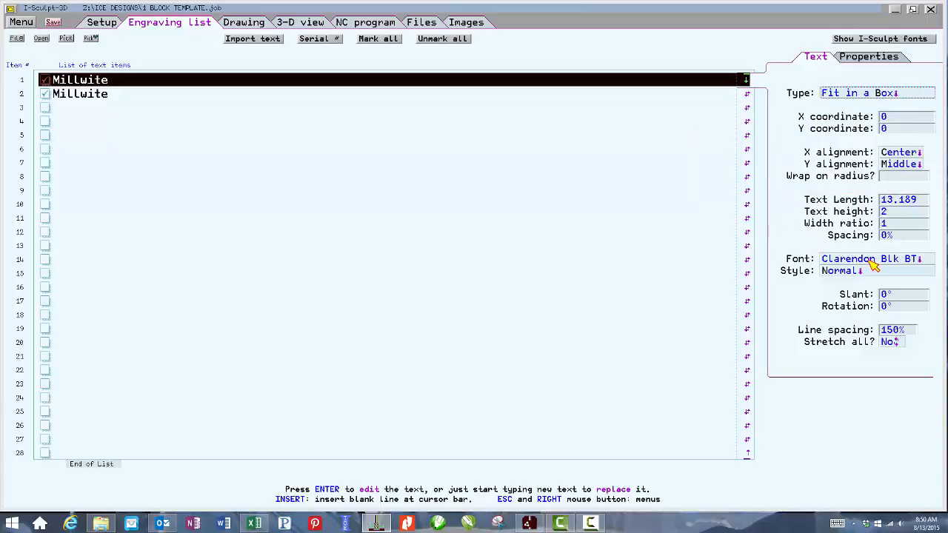
Select the upper text in the drawing and set its machining usage to Pocket.
click(248, 23)
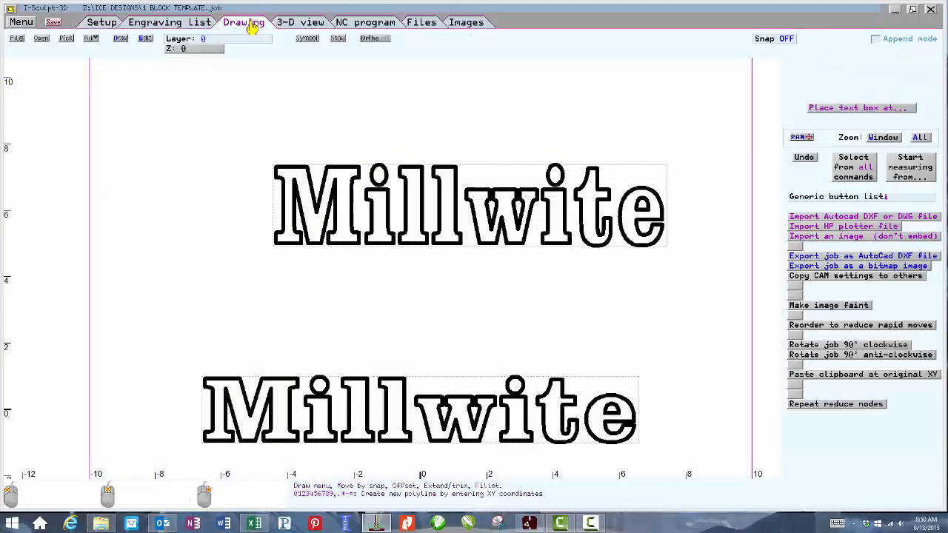
click(494, 248)
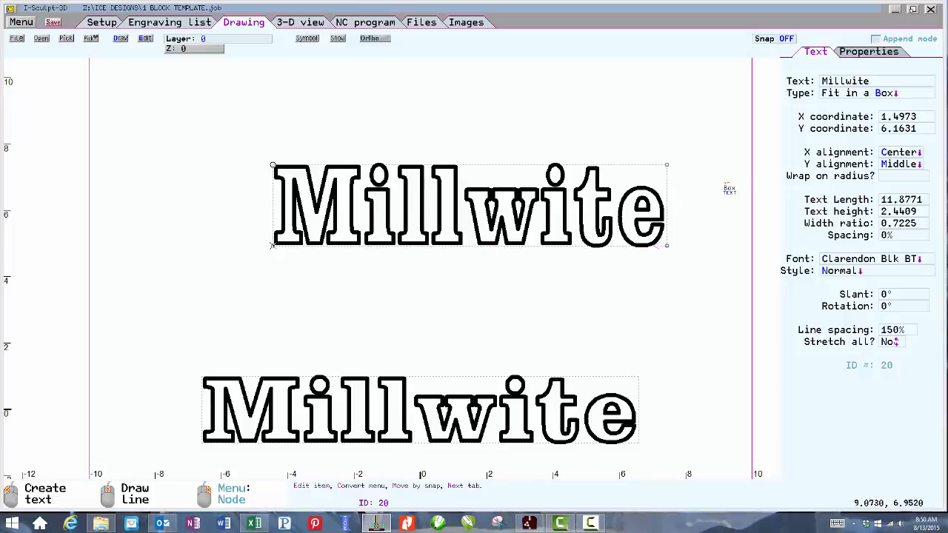
click(866, 92)
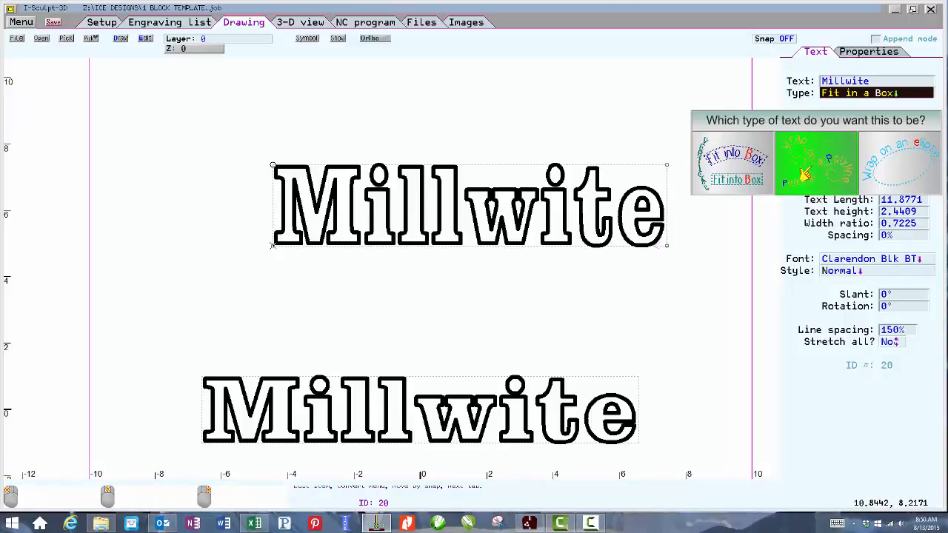
click(851, 259)
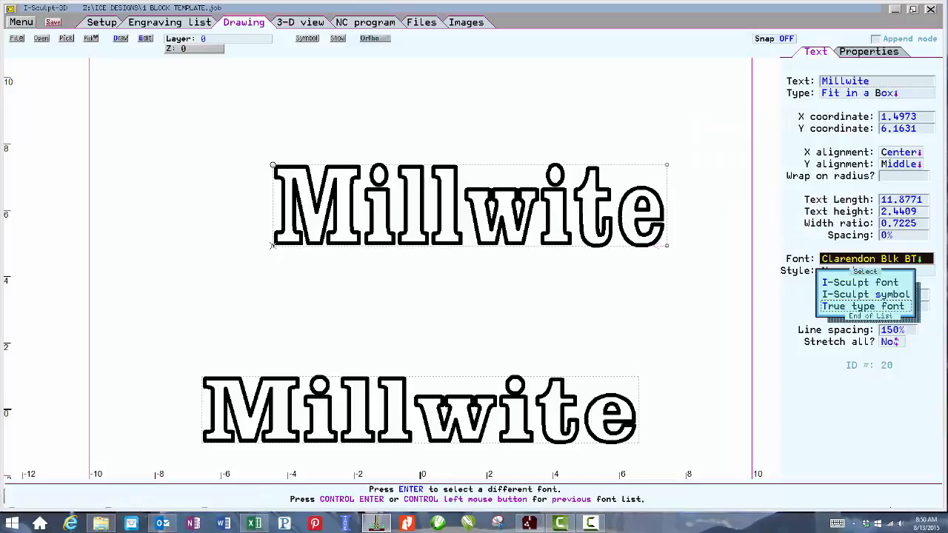
click(868, 52)
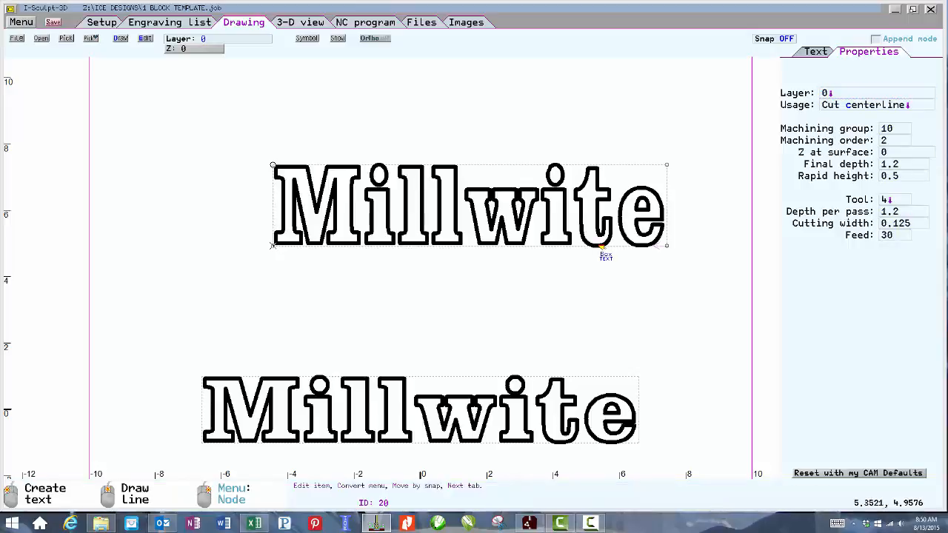
click(862, 105)
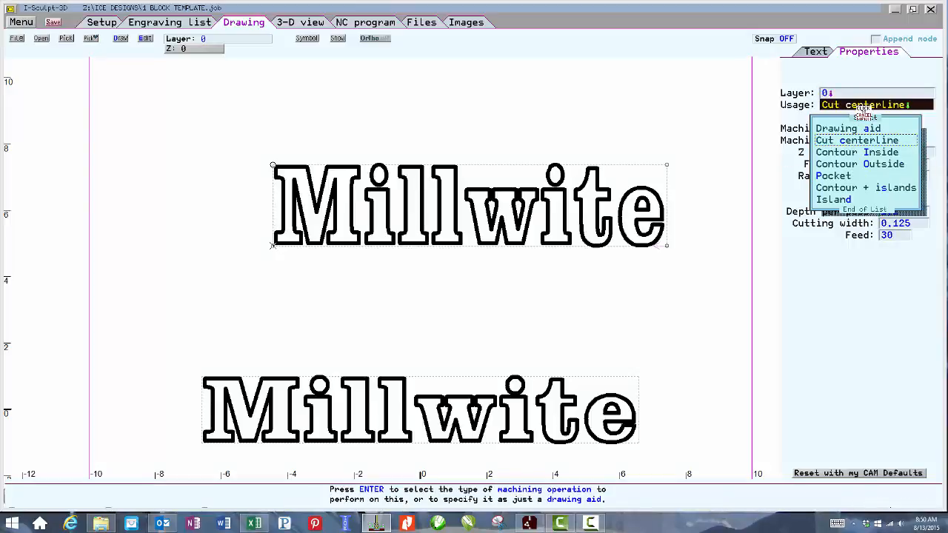
click(836, 176)
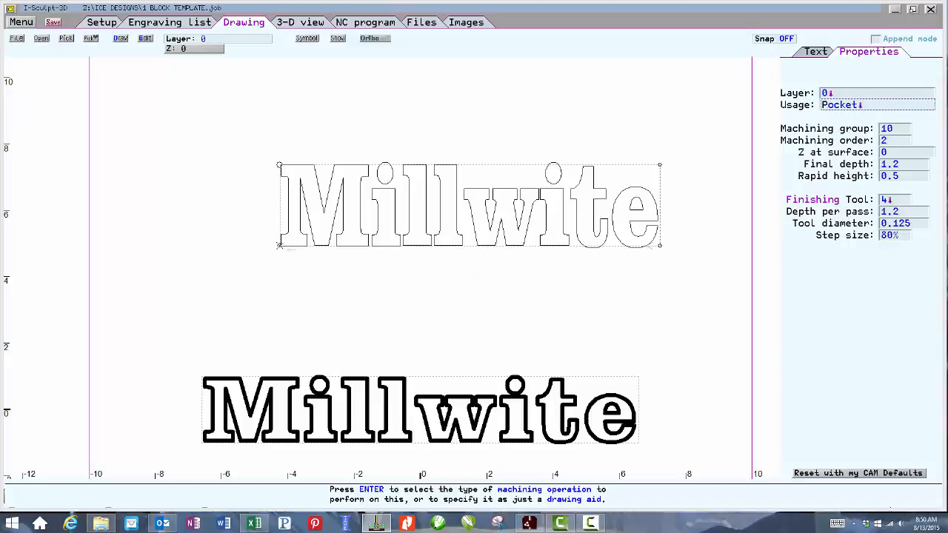
Reselect the upper text and review its pocket toolpaths via the 3-D and drawing views.
click(559, 391)
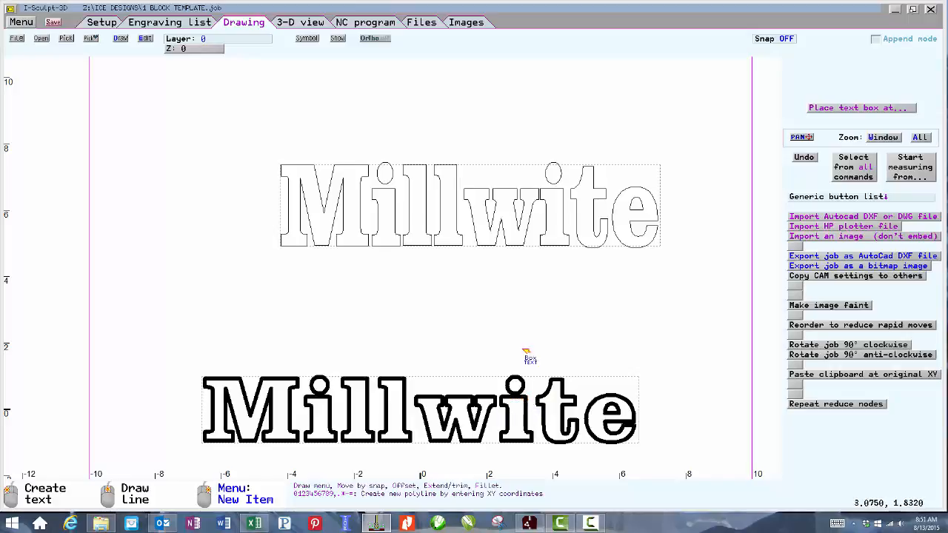
click(514, 244)
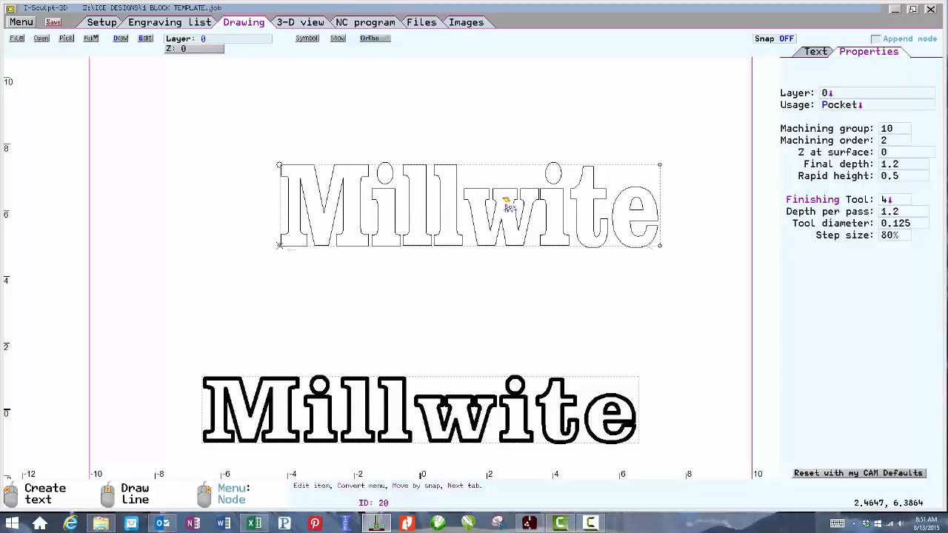
key(Escape)
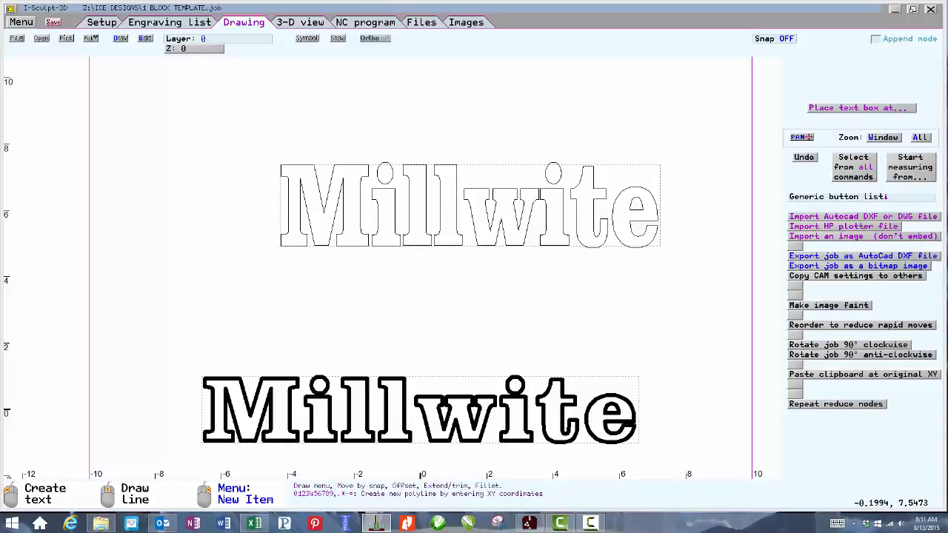
click(300, 23)
click(243, 22)
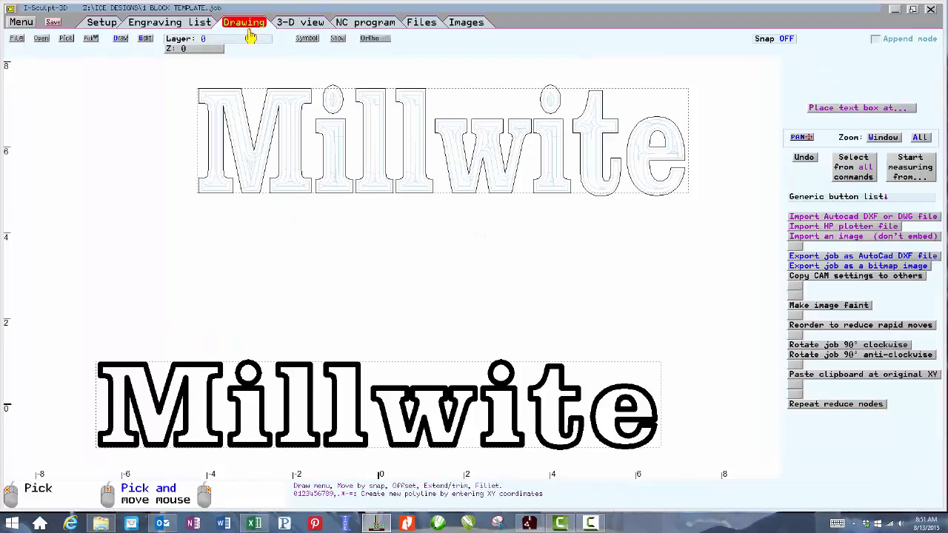
click(417, 184)
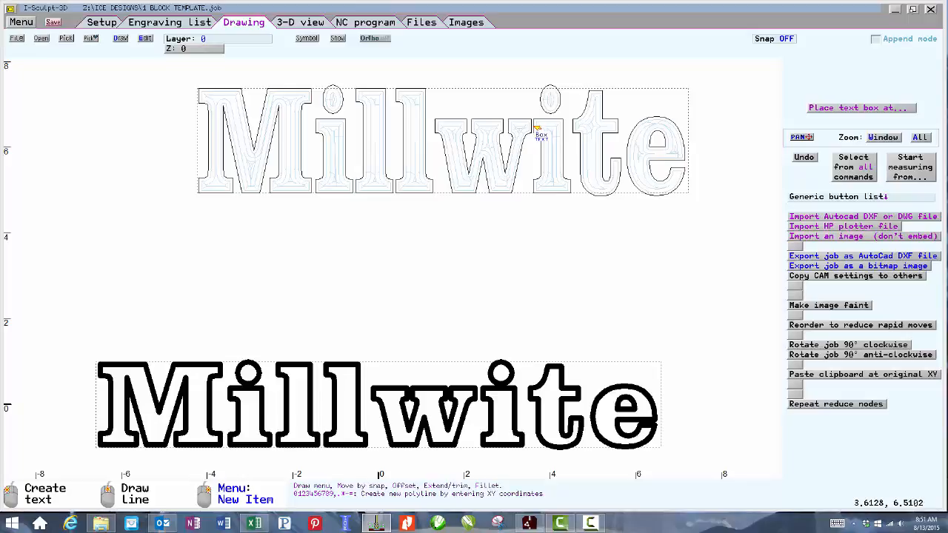
Select the upper Millwite text and set its character spacing to 10%.
click(527, 193)
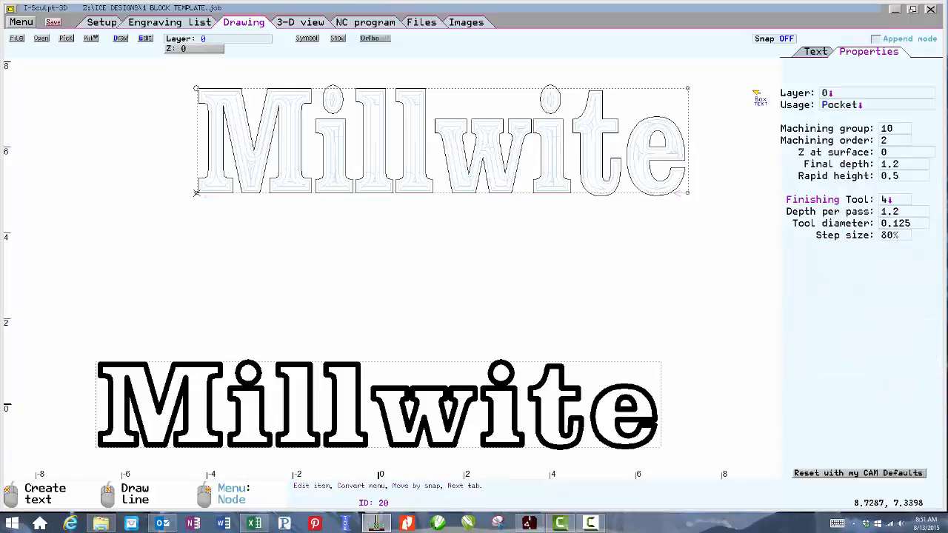
click(815, 52)
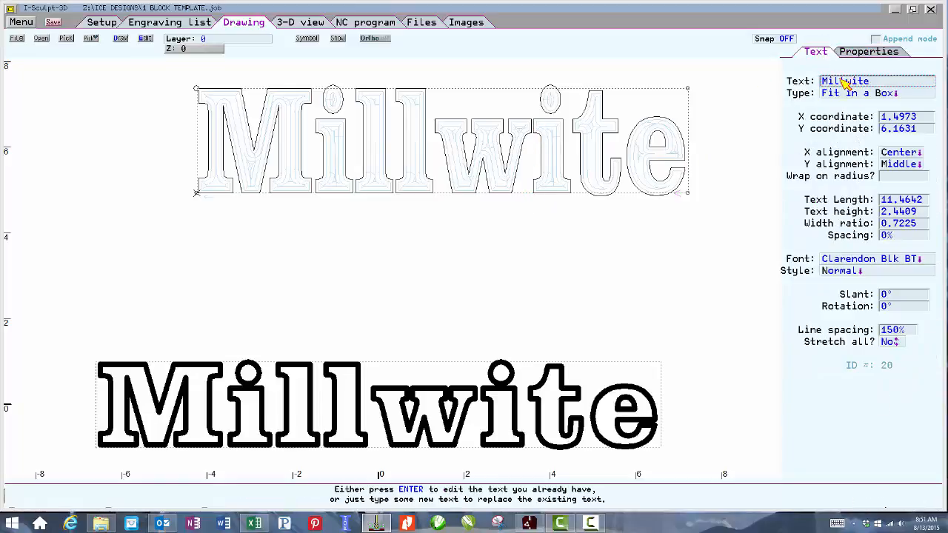
click(901, 239)
text(10)
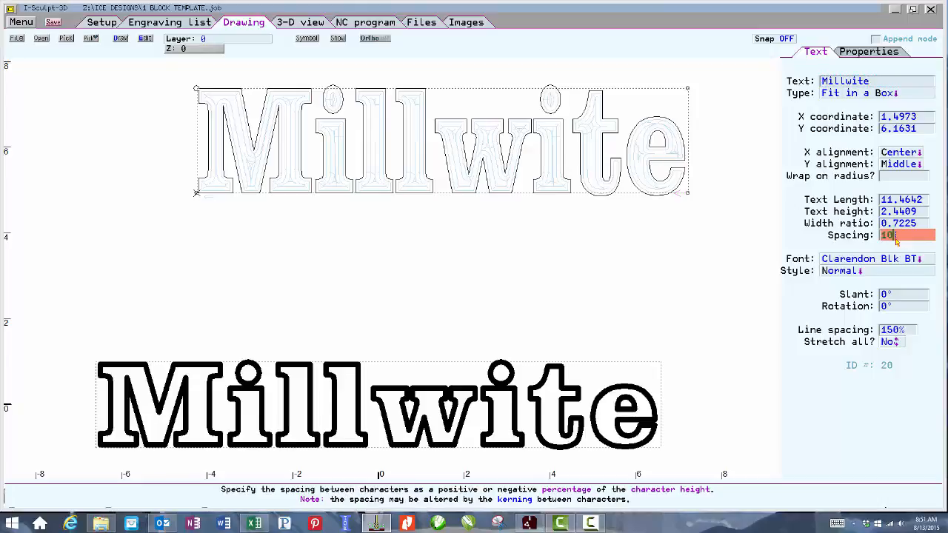
key(Return)
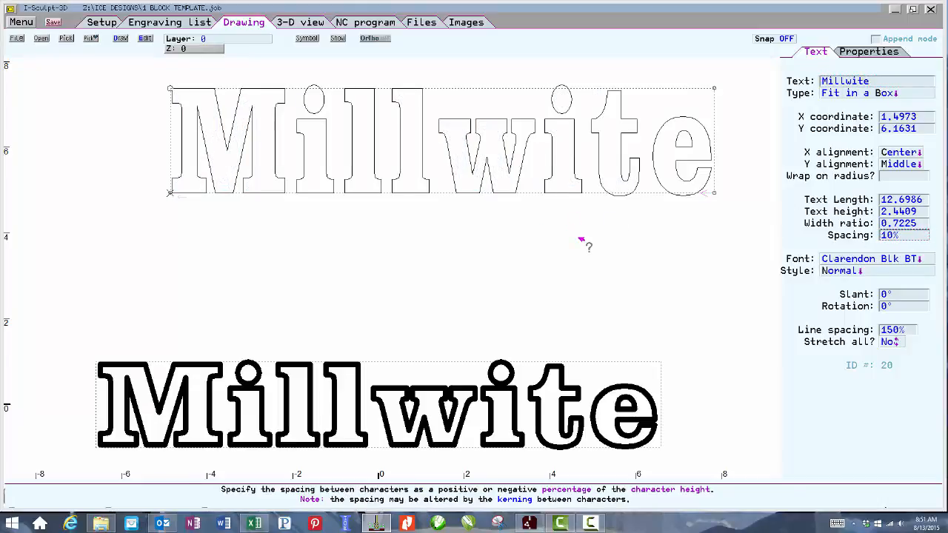
Set the upper text's slant to 10°.
click(893, 295)
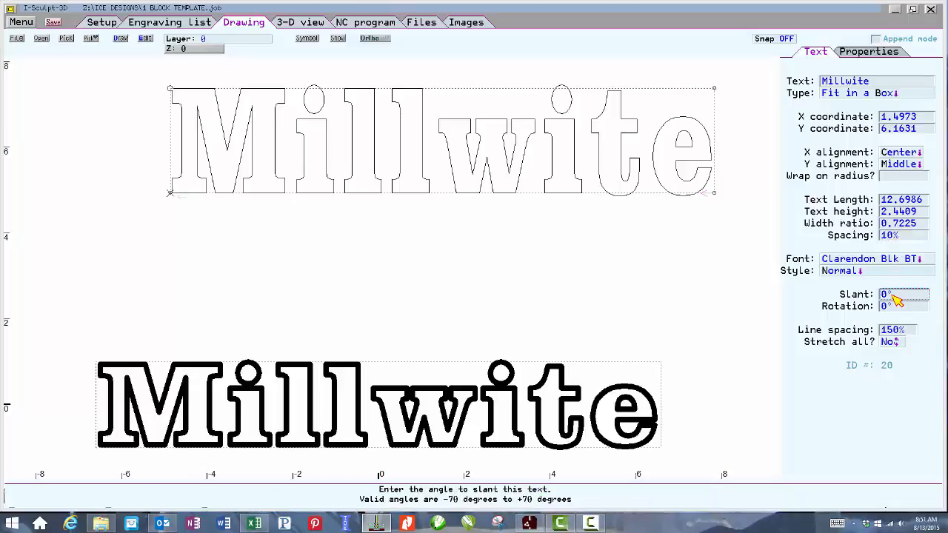
text(5)
key(Return)
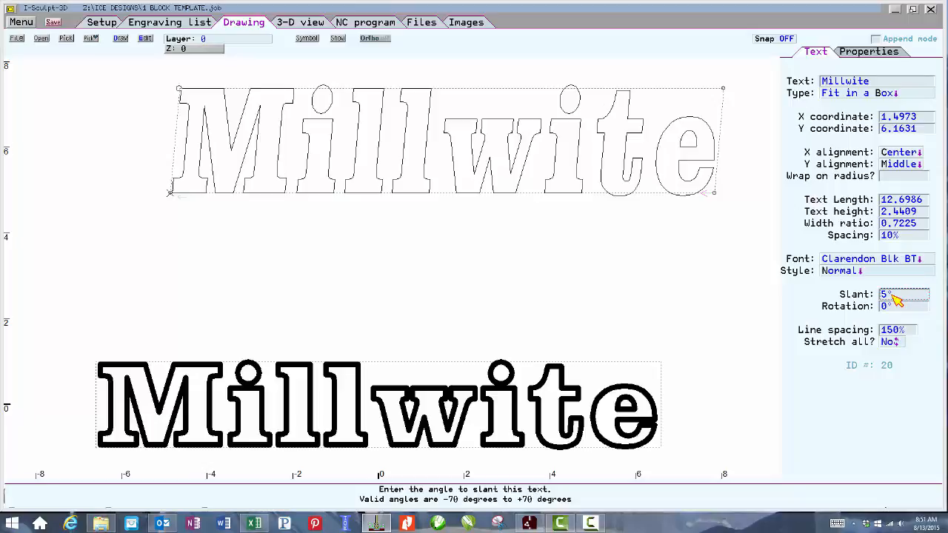
click(896, 296)
text(10)
key(Return)
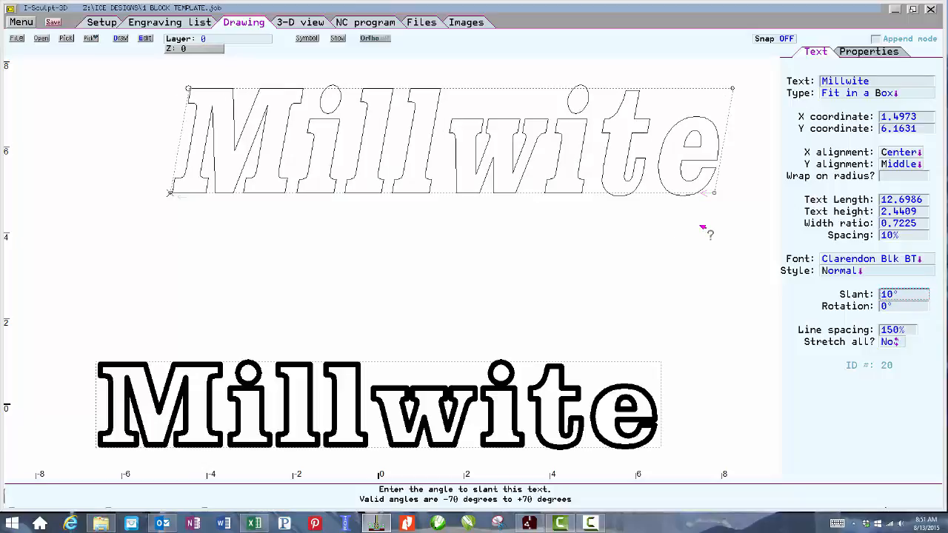
Change the upper text's style to Vertical.
click(849, 271)
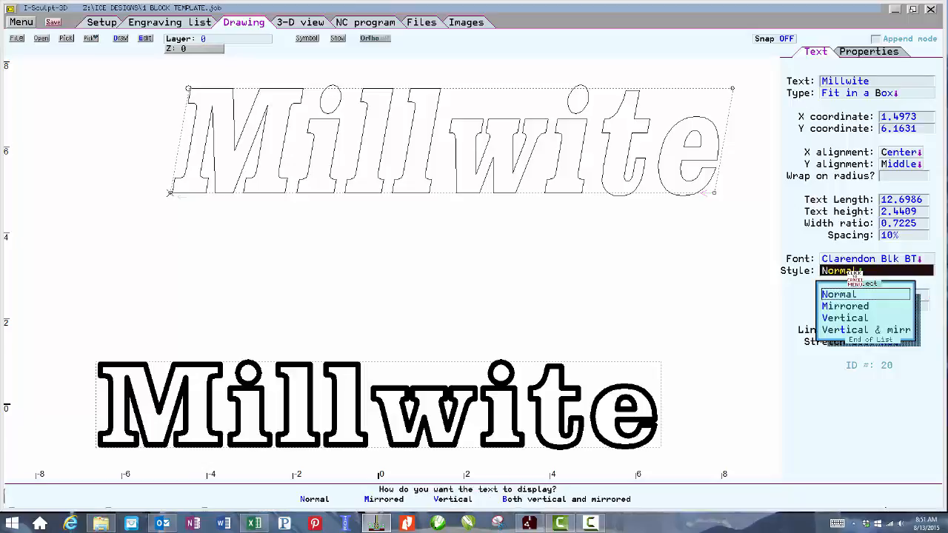
click(847, 319)
right_click(482, 248)
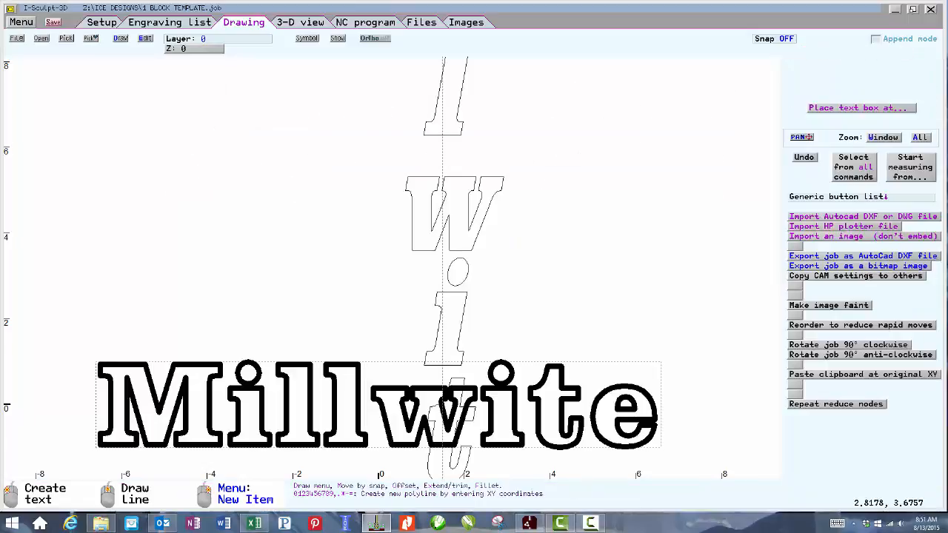
Move the vertical text to the right of the work area, centred at about X 17.8, Y 4.5.
scroll(482, 250, down, 6)
click(385, 234)
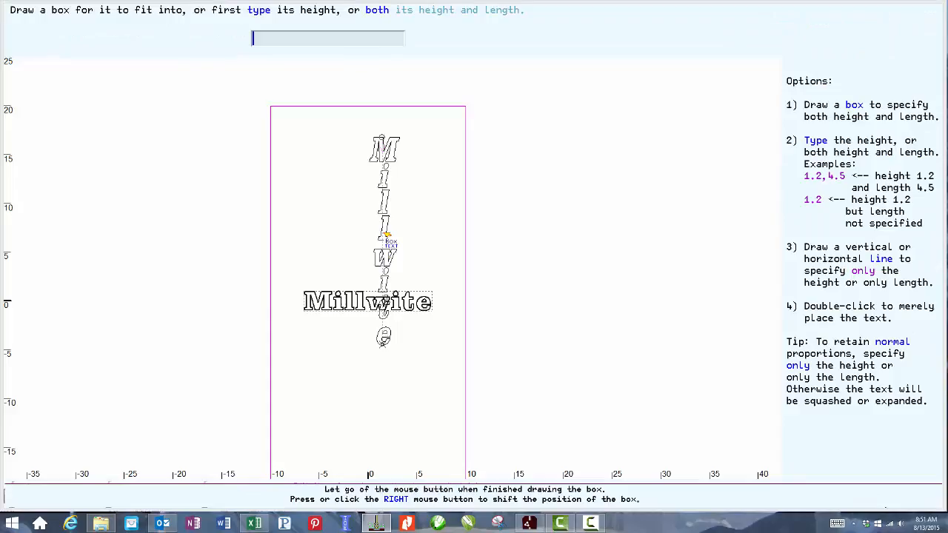
click(384, 234)
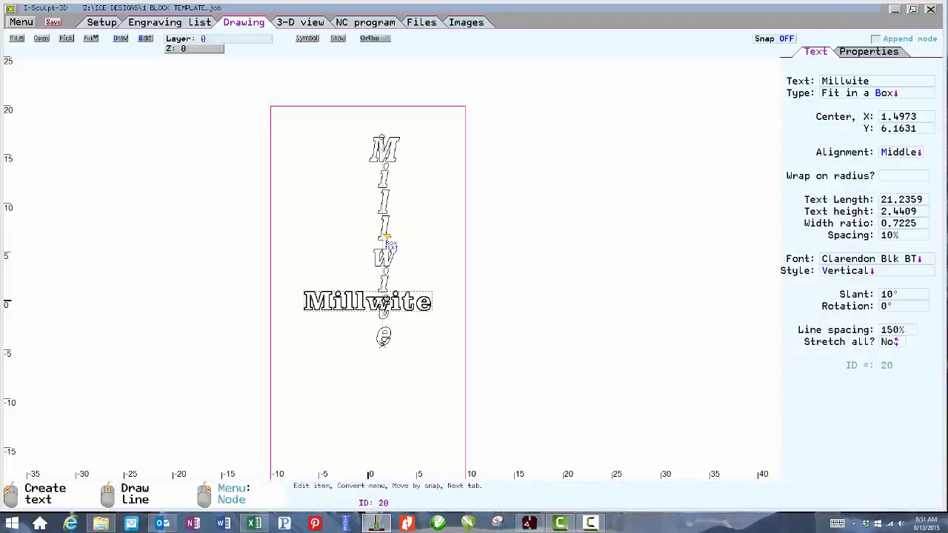
right_click(385, 235)
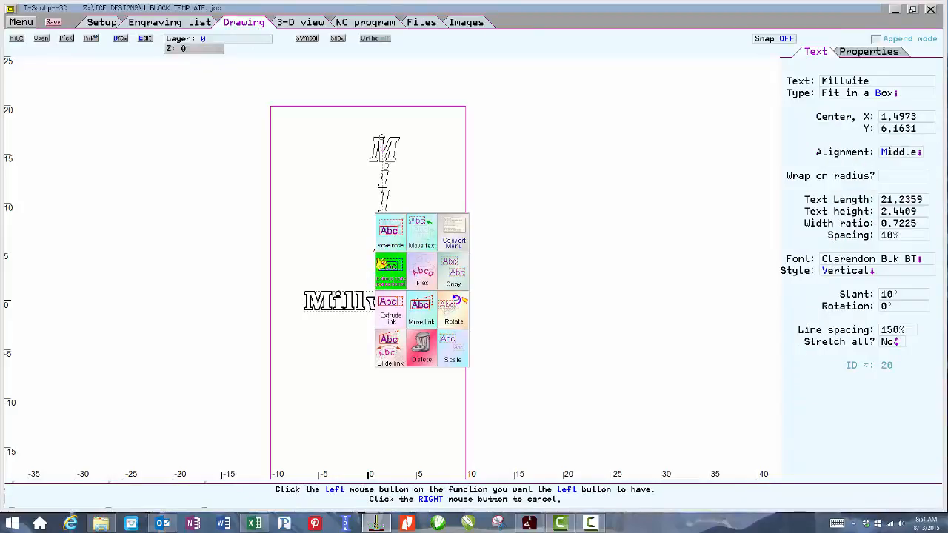
click(416, 239)
click(385, 236)
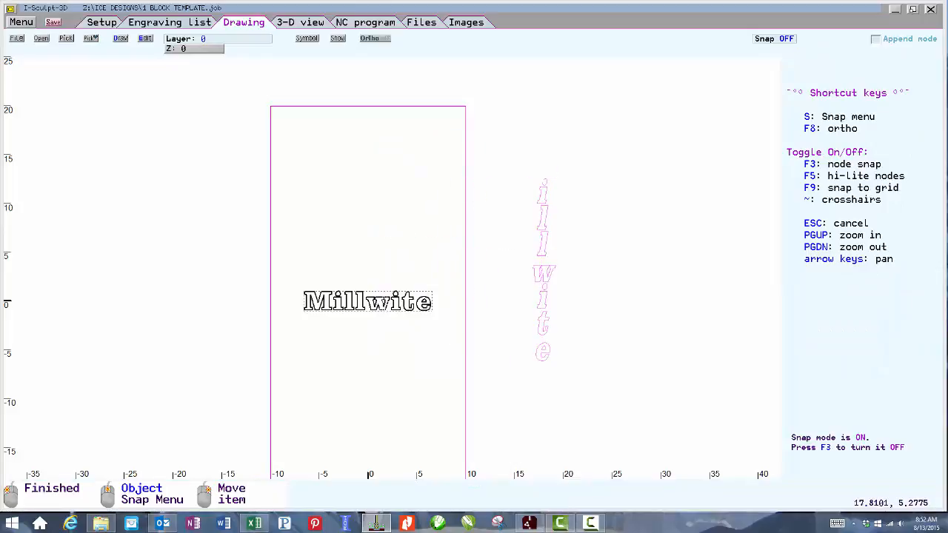
click(545, 251)
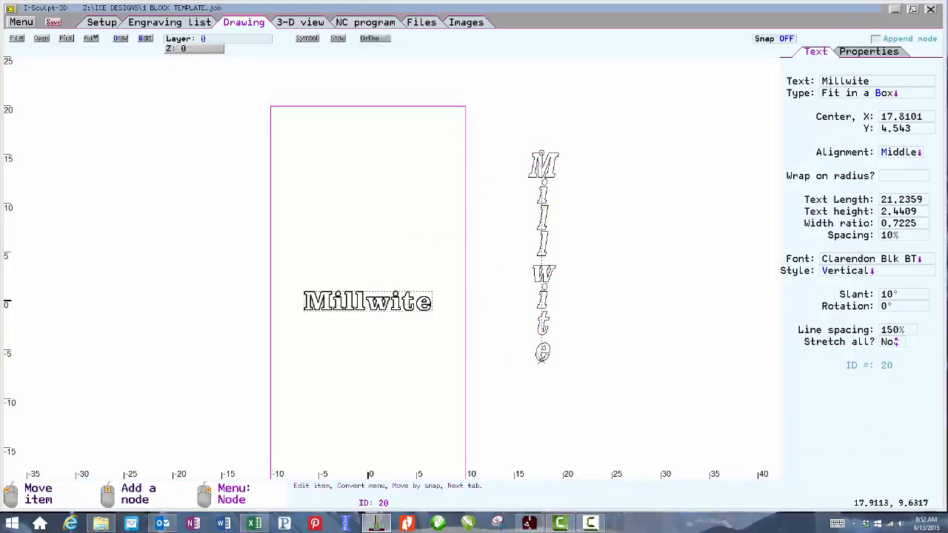
Set the vertical text's character spacing to 20%.
scroll(541, 212, up, 2)
click(402, 292)
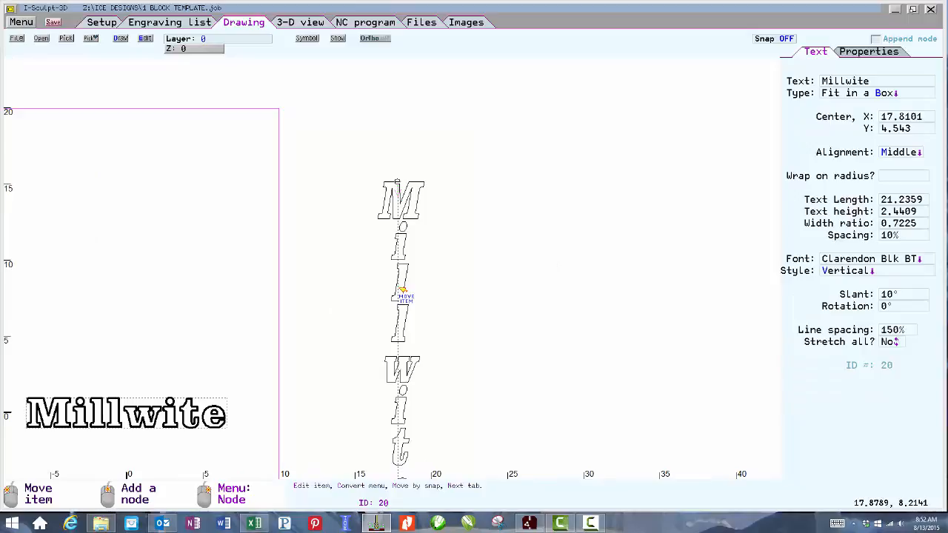
click(892, 236)
text(20)
key(Return)
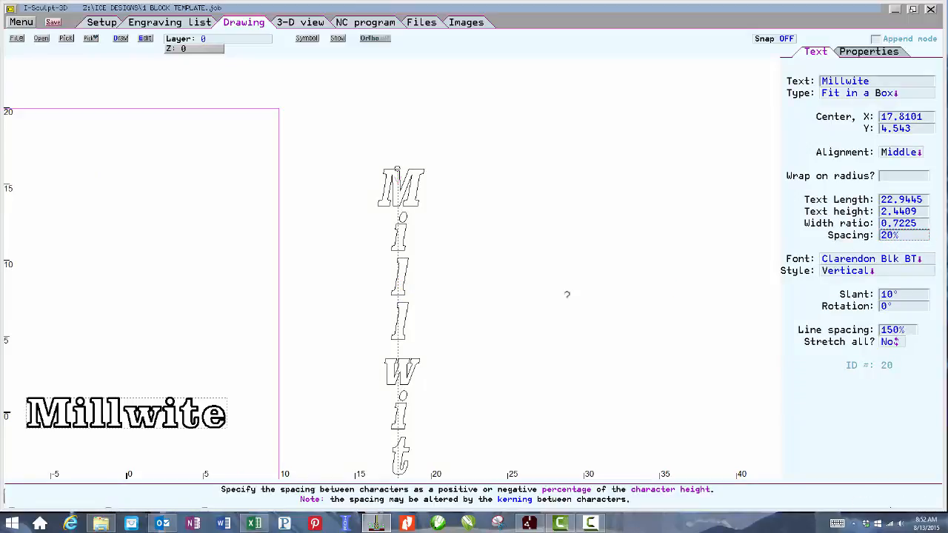
Switch the text's style back to Normal.
click(481, 328)
scroll(425, 318, down, 2)
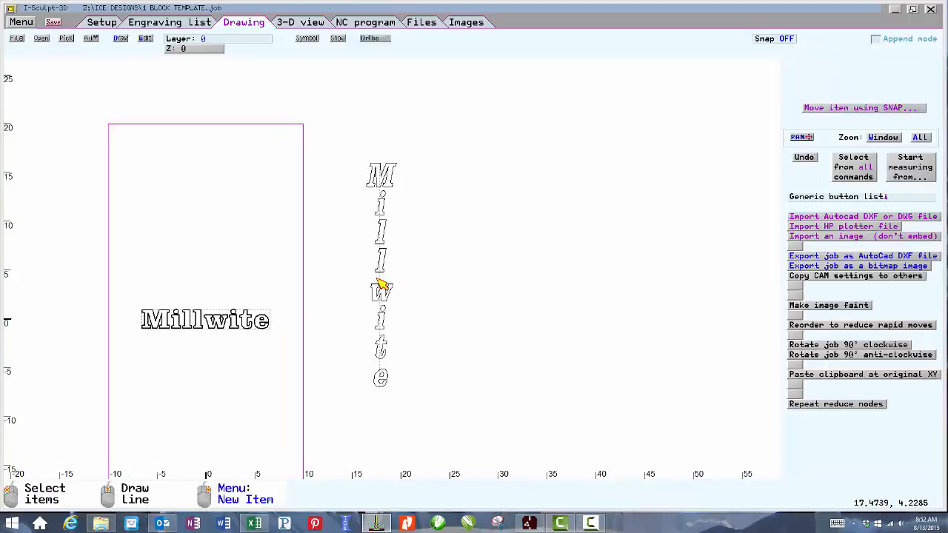
click(380, 284)
click(862, 272)
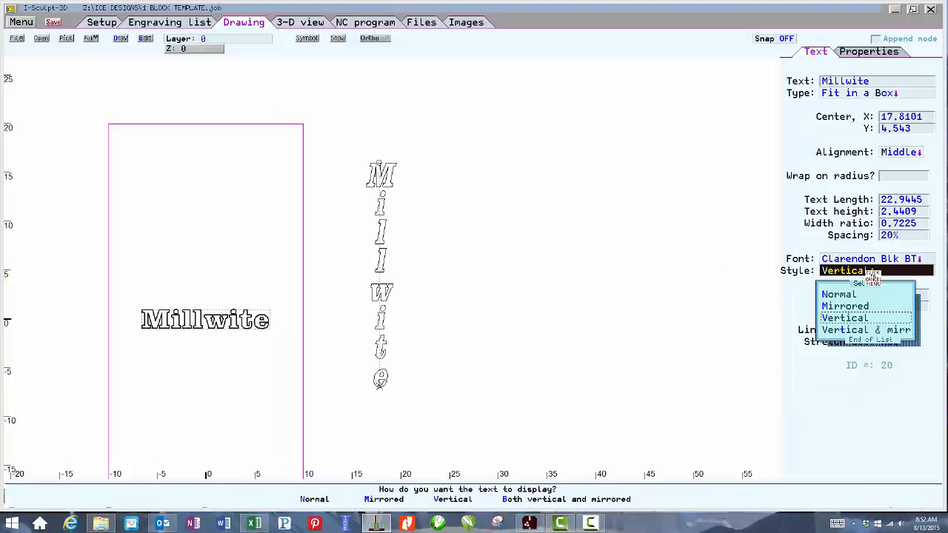
click(851, 293)
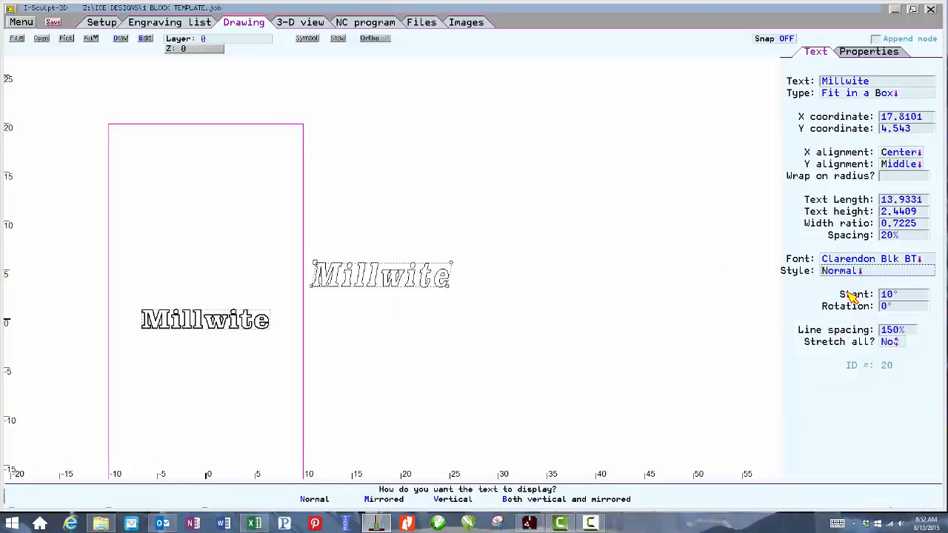
click(366, 302)
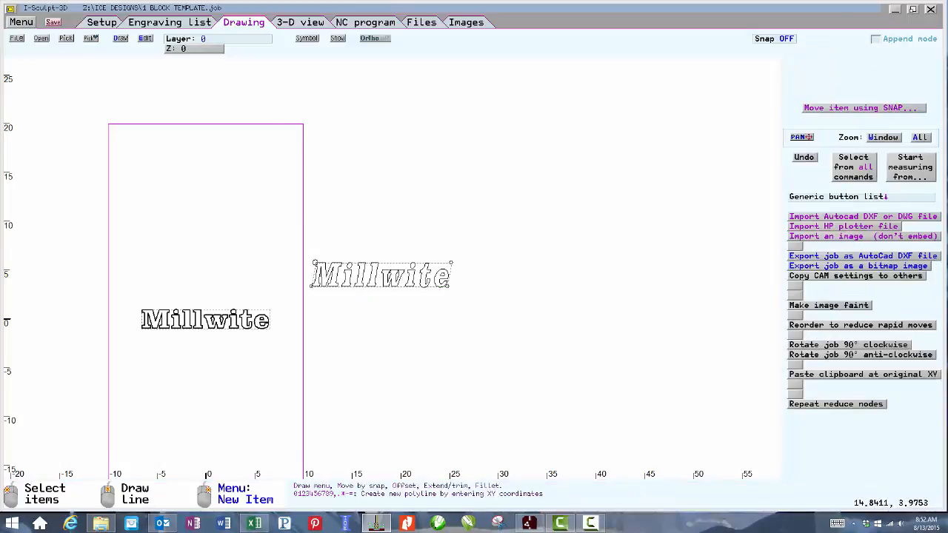
Move the text up so its centre sits at about X 20.9, Y 9.3.
click(375, 289)
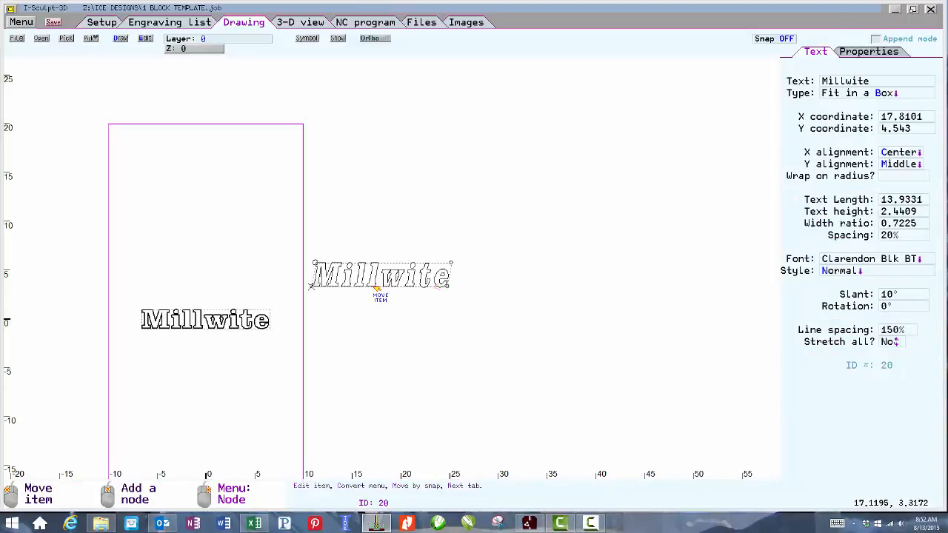
click(451, 290)
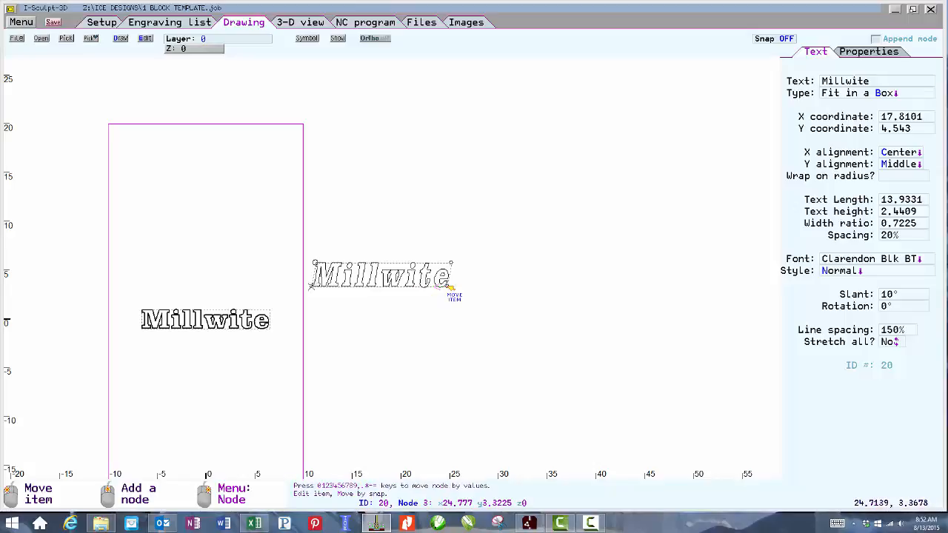
click(383, 289)
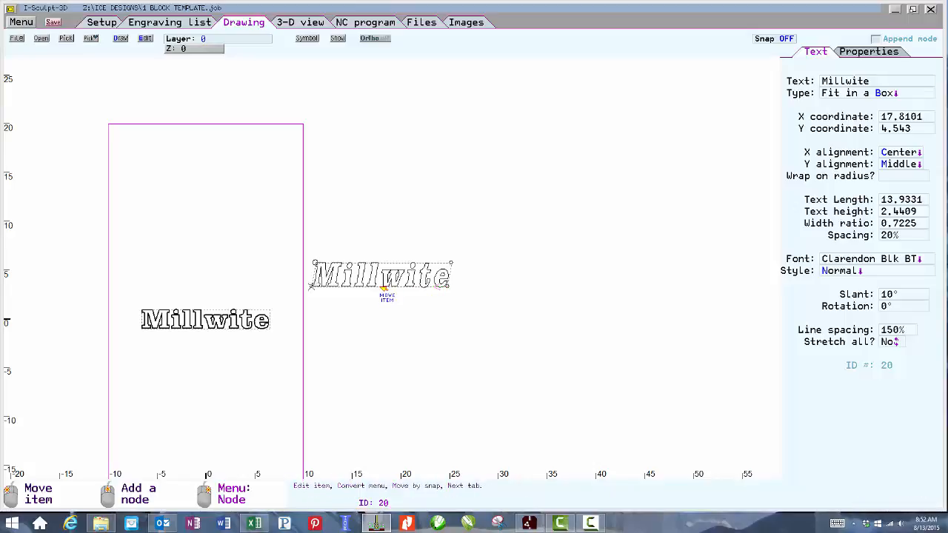
right_click(383, 289)
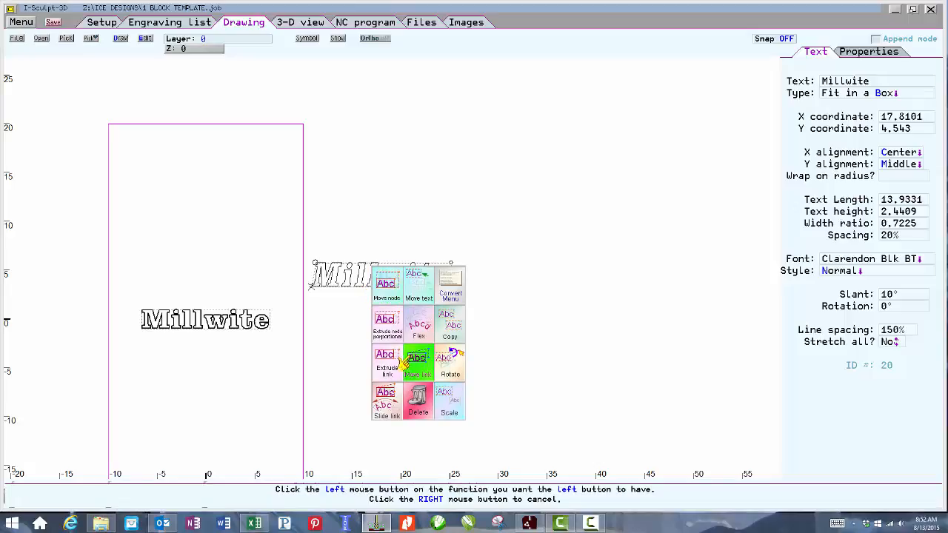
click(419, 302)
click(382, 286)
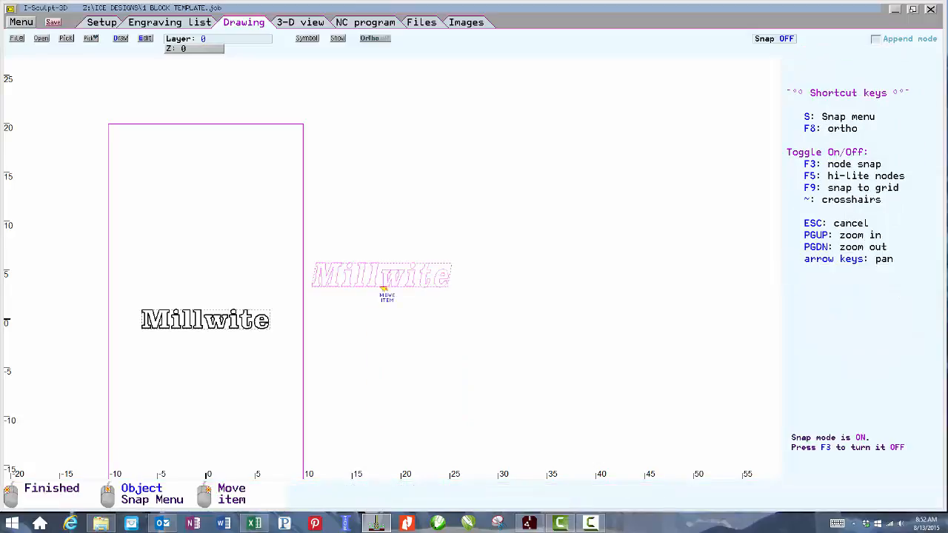
click(411, 242)
Flex the text into a clockwise arc by dragging its node upward.
right_click(412, 242)
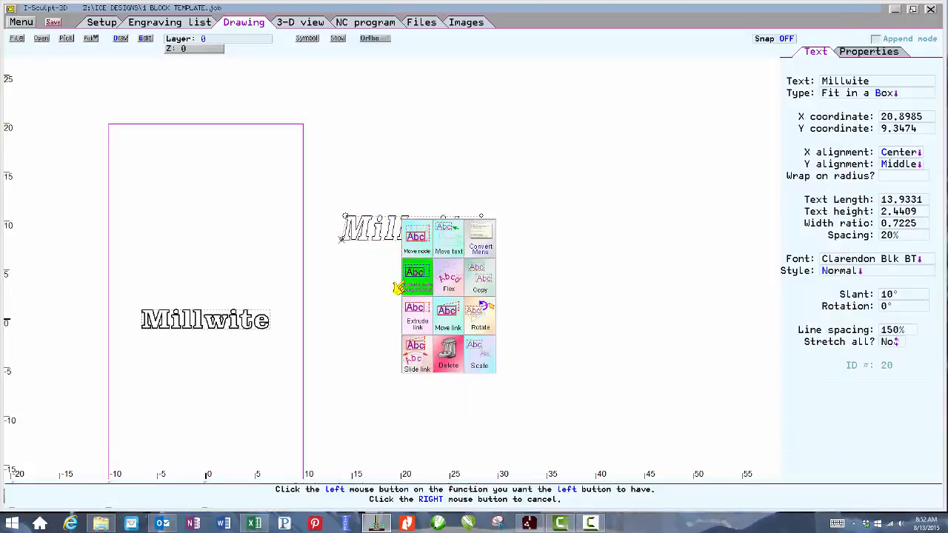
click(446, 282)
click(413, 242)
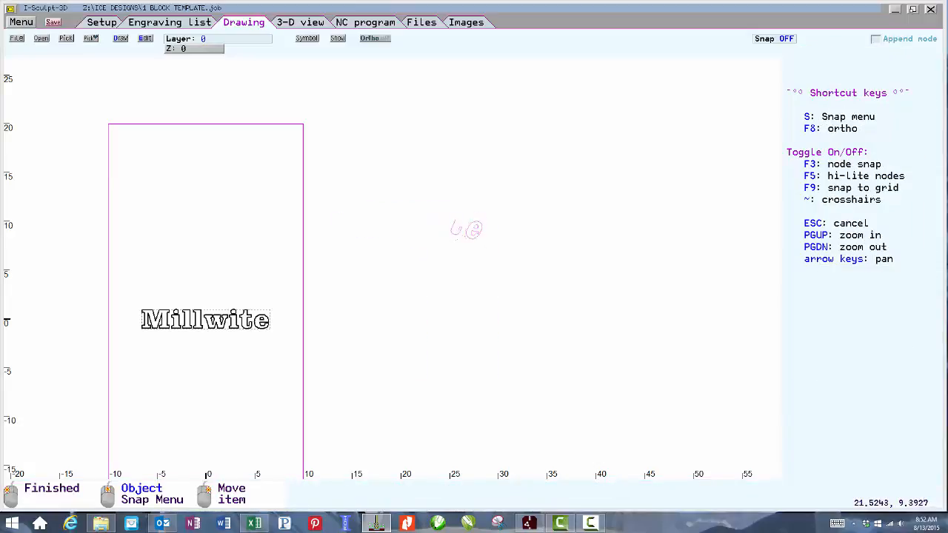
click(418, 226)
Extrude the arced text's corner link to set the inner radius to about 17.9.
right_click(407, 231)
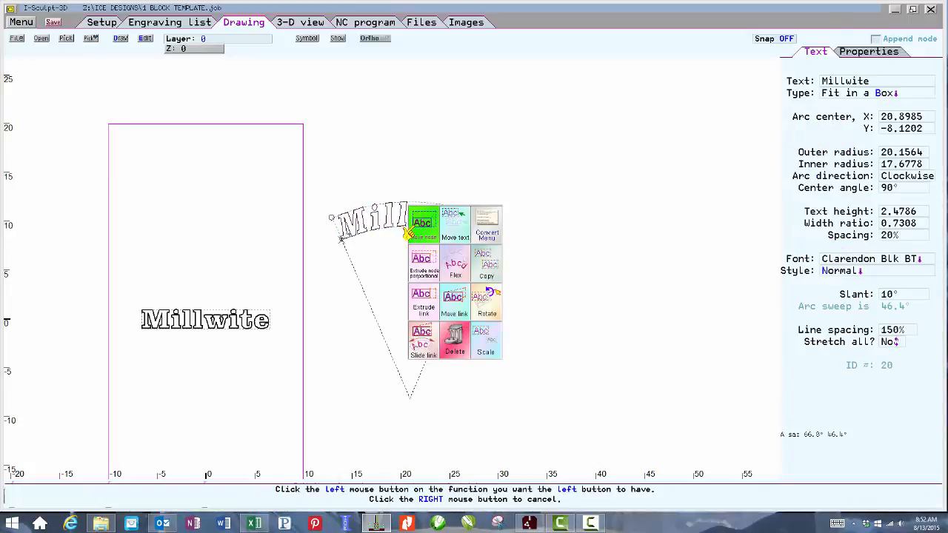
click(423, 302)
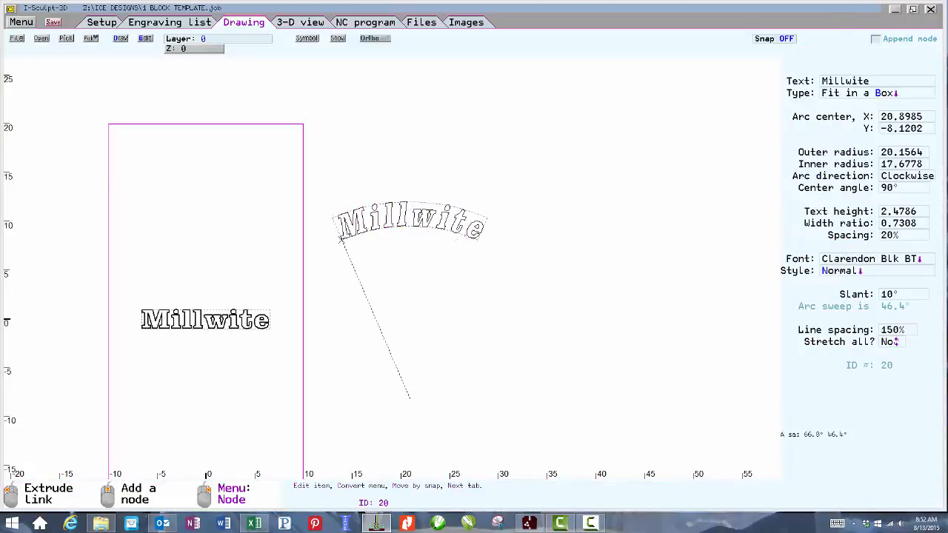
click(415, 235)
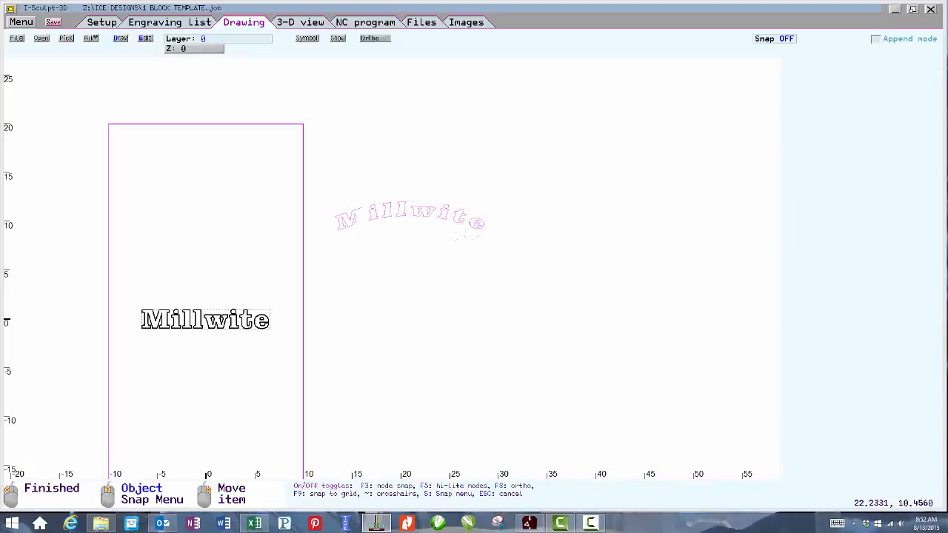
click(431, 227)
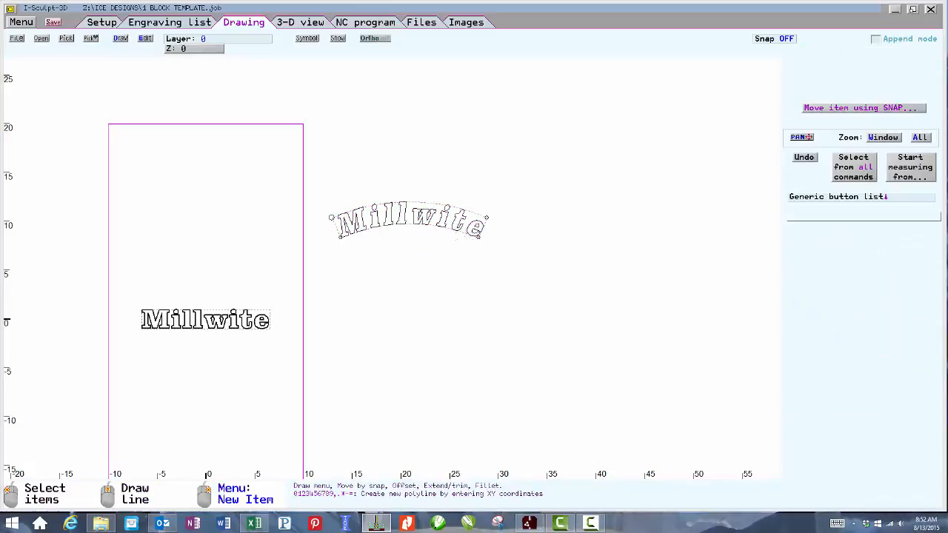
click(345, 232)
click(345, 232)
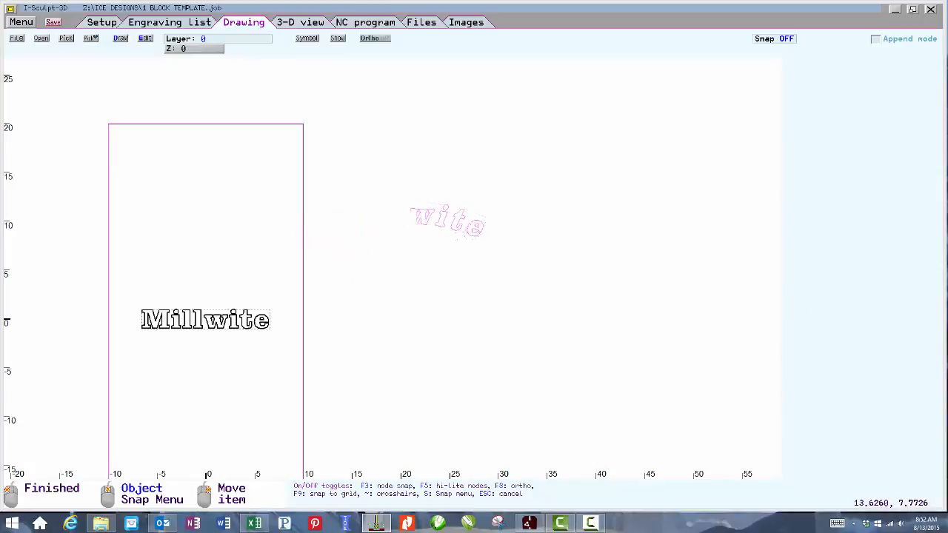
click(339, 243)
Convert the arced Millwite text into geometry.
right_click(336, 242)
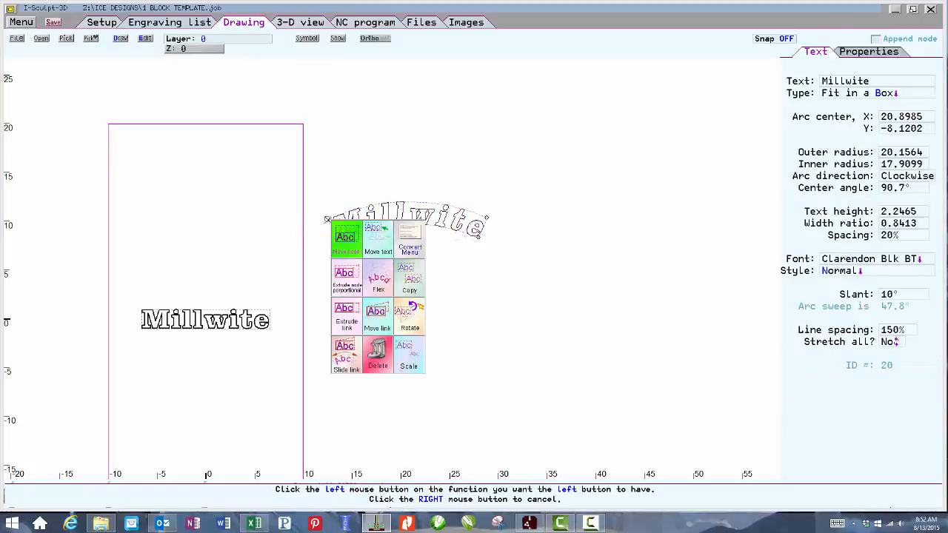
click(405, 249)
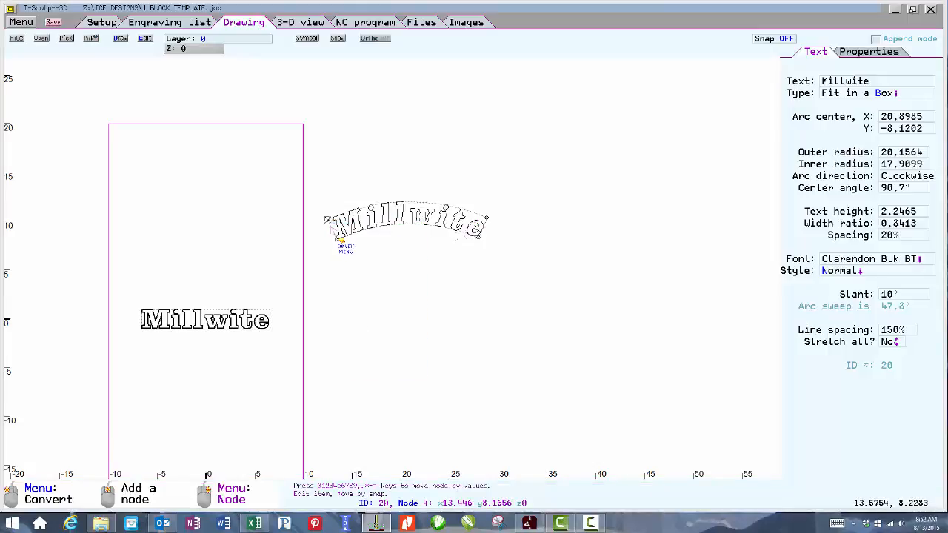
click(338, 236)
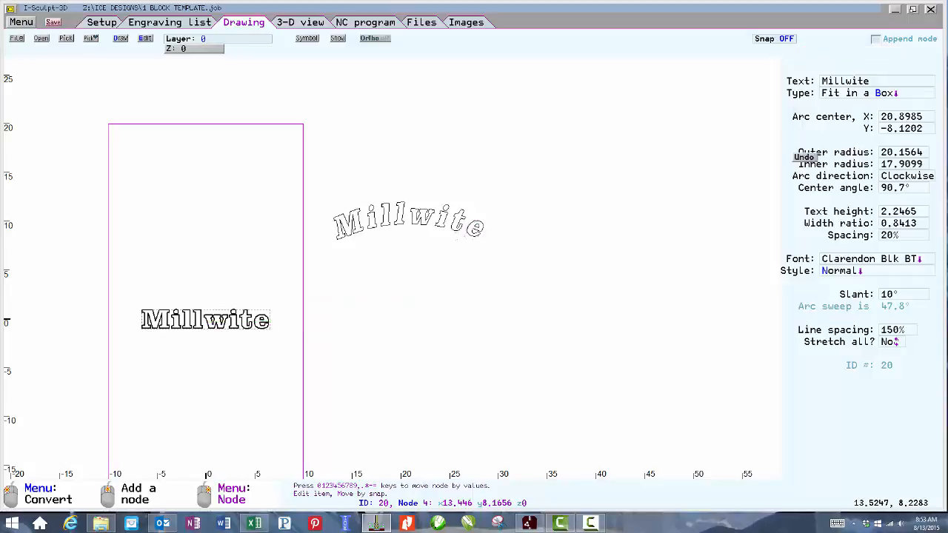
scroll(350, 232, up, 1)
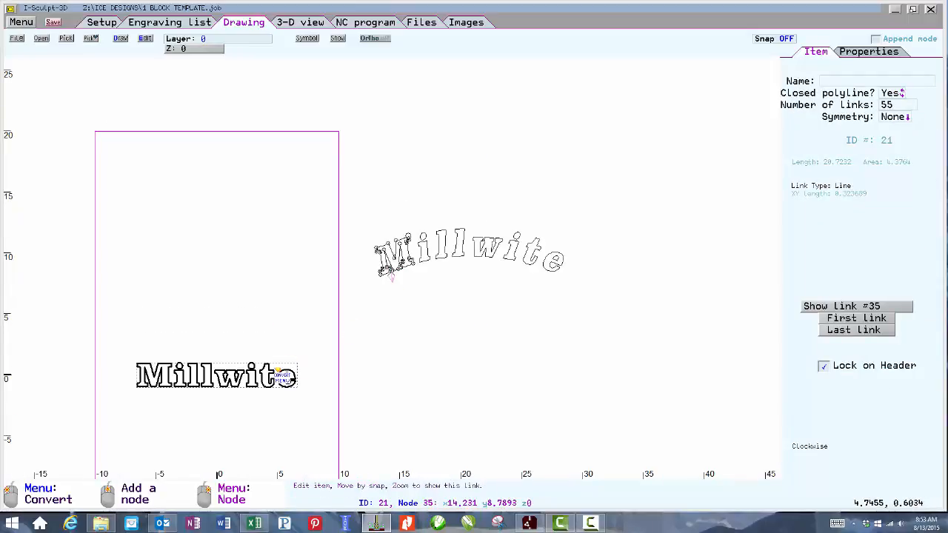
Move the flat Millwite text straight up to about Y 9.
click(287, 376)
right_click(281, 371)
click(276, 363)
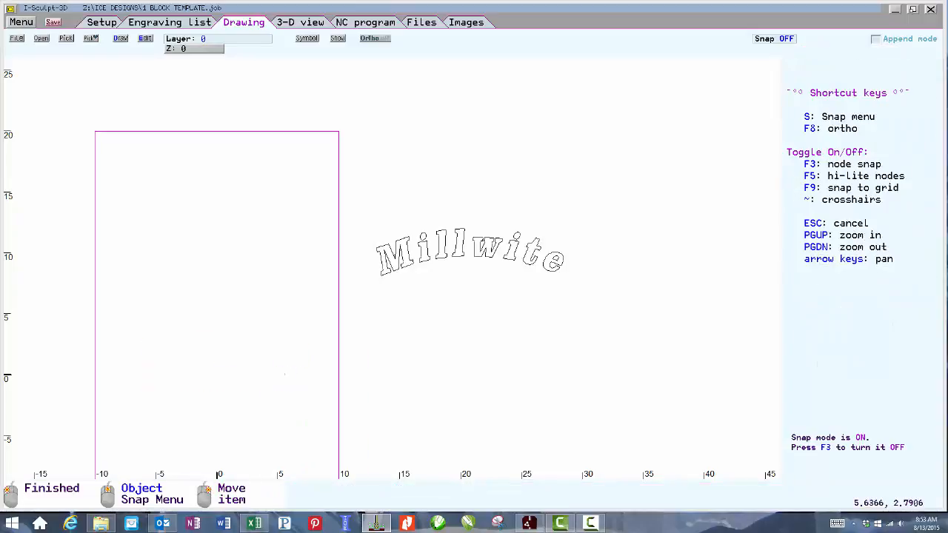
click(284, 266)
Select the arced M outline and apply the link-moving function to one of its segments.
click(428, 268)
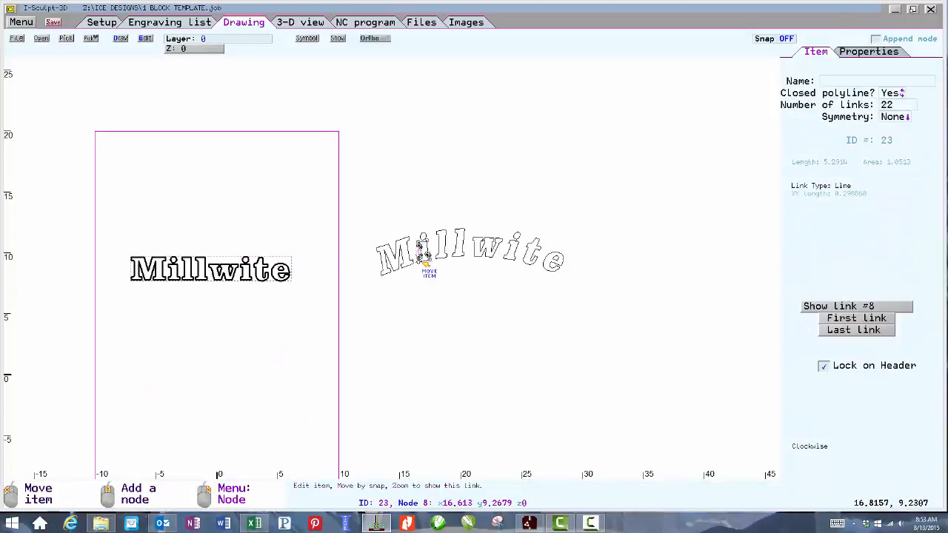
scroll(419, 268, up, 2)
click(363, 275)
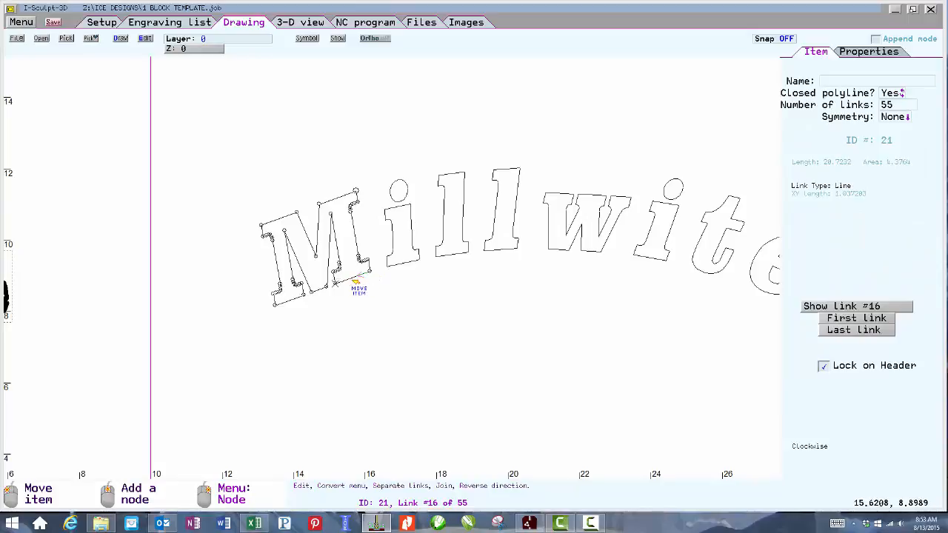
right_click(287, 302)
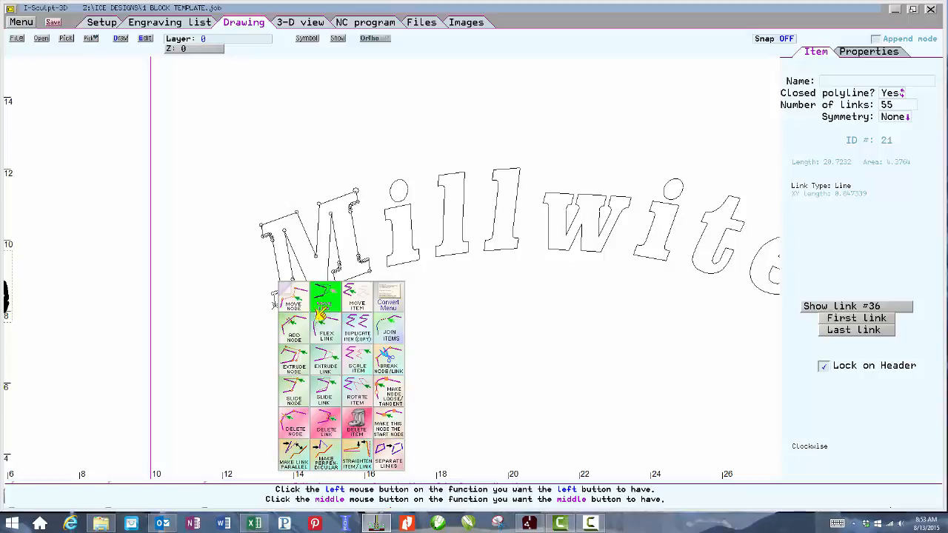
click(320, 311)
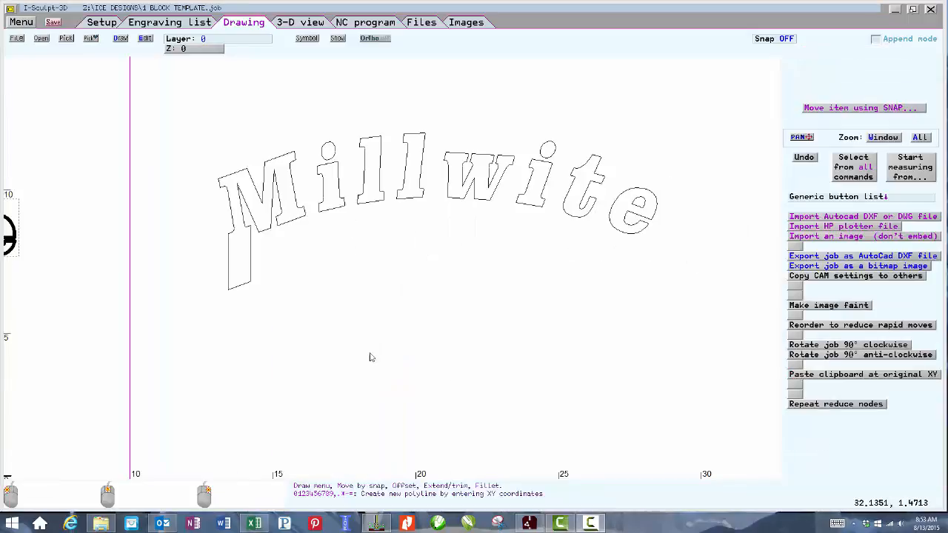
scroll(389, 321, down, 4)
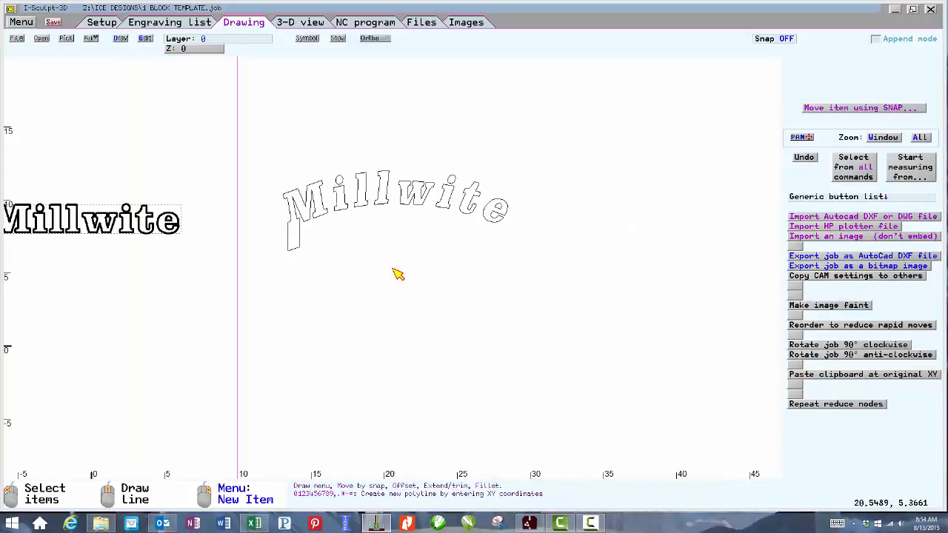
Create a new text box below the arc containing the text abcd.
right_click(419, 313)
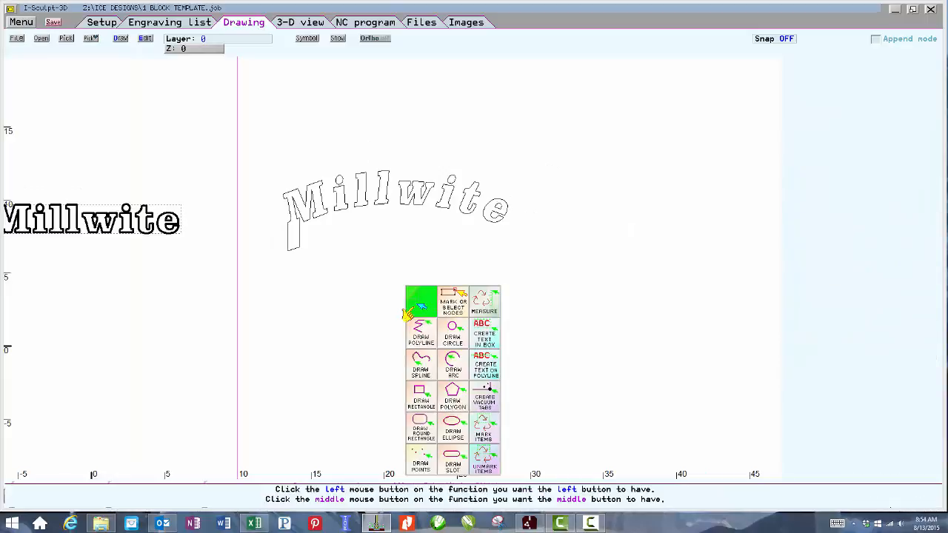
click(480, 337)
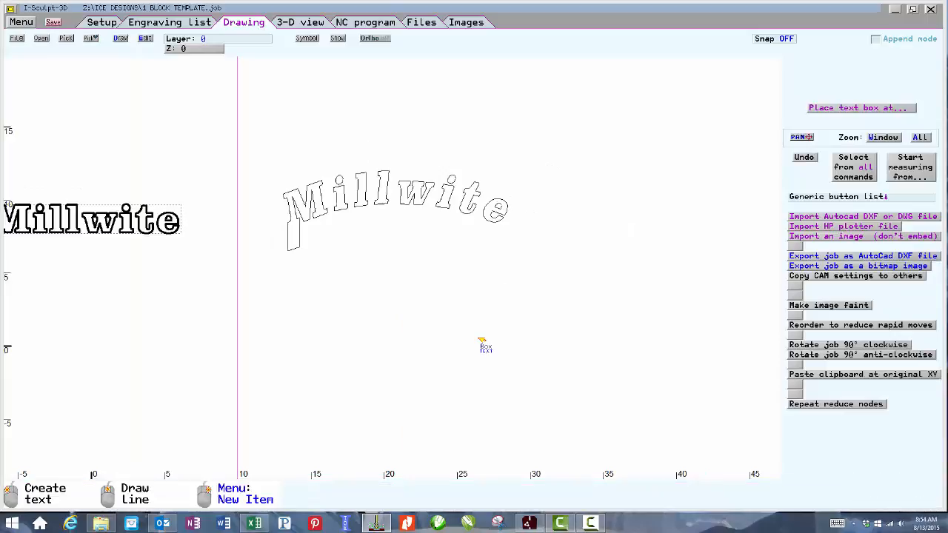
click(379, 298)
click(453, 321)
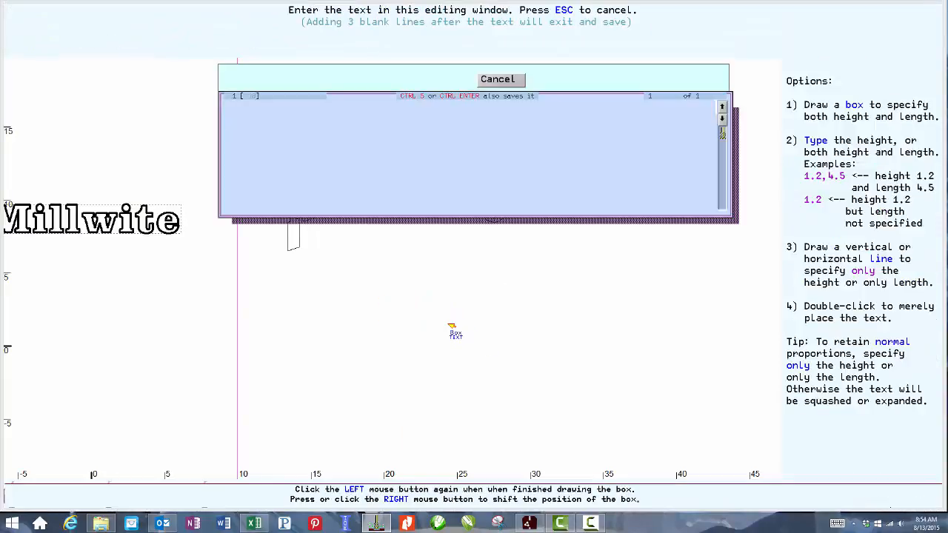
text(abcd)
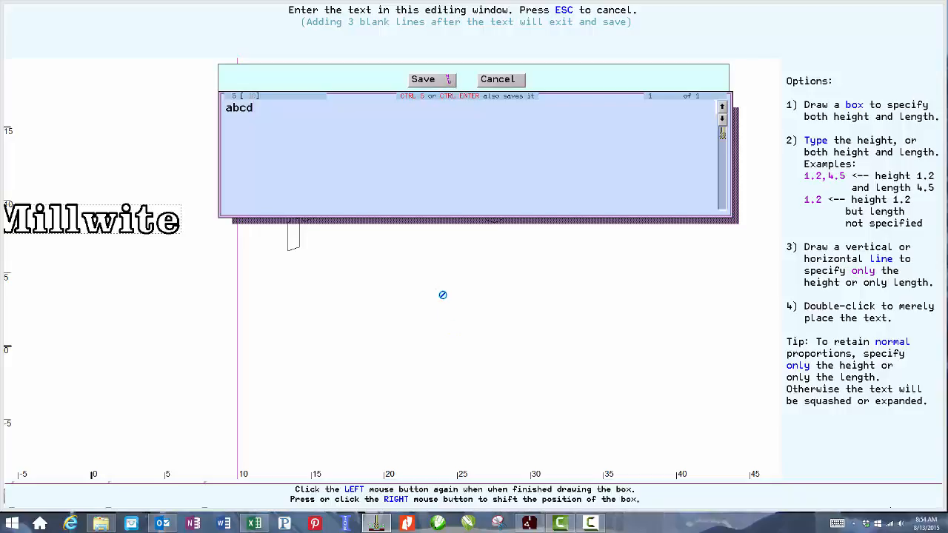
click(445, 80)
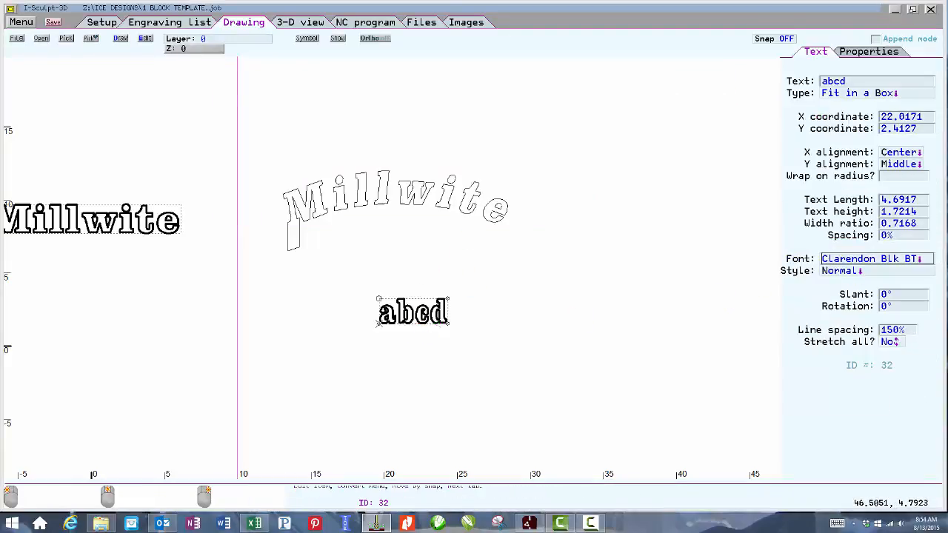
Change the new text's font to GeographicSymbols.
click(863, 258)
click(844, 305)
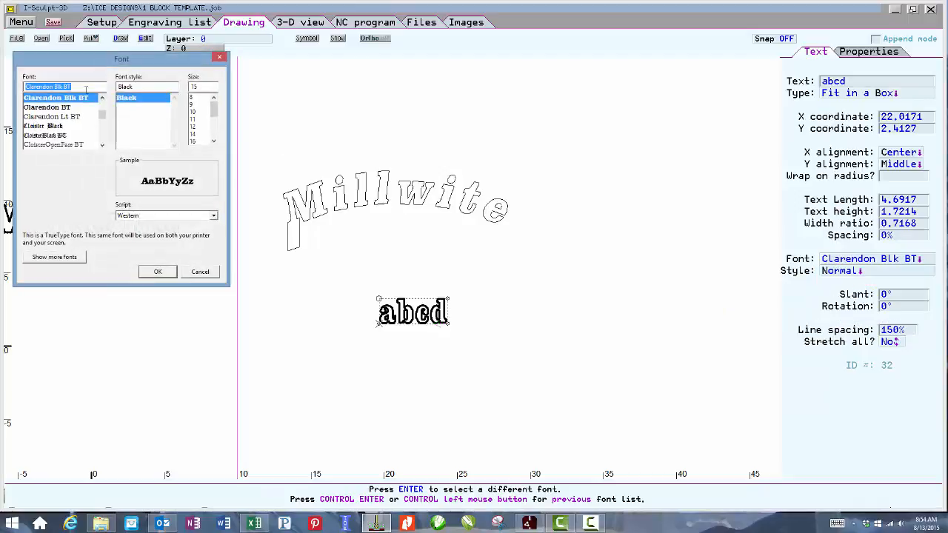
text(geo)
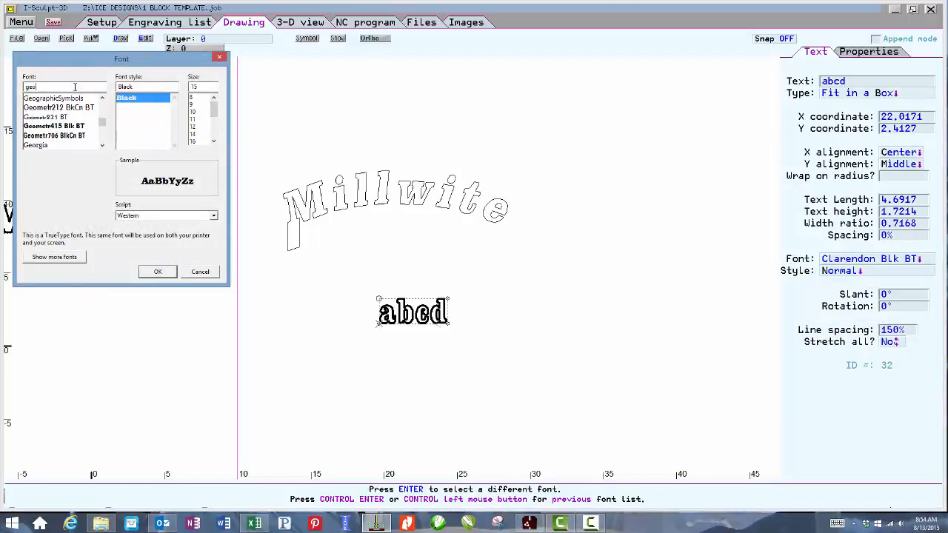
click(66, 99)
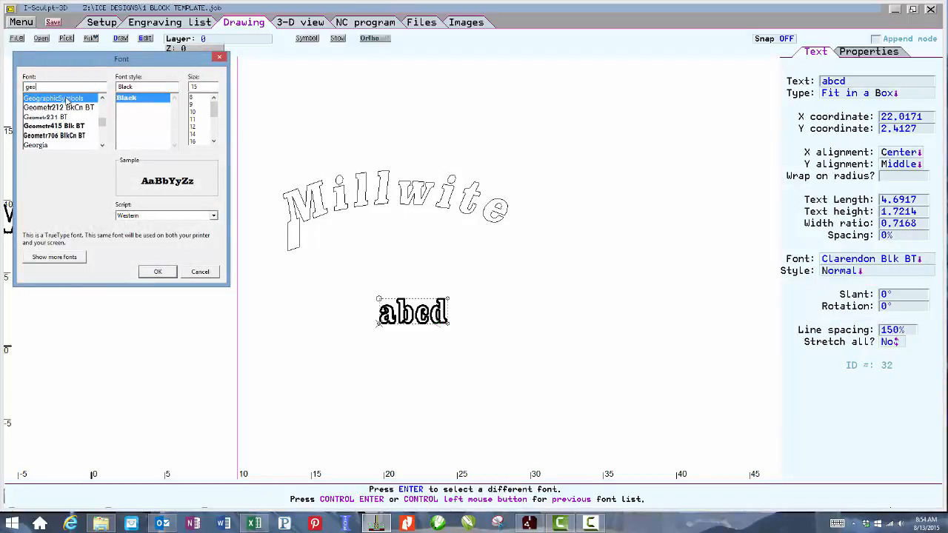
click(159, 271)
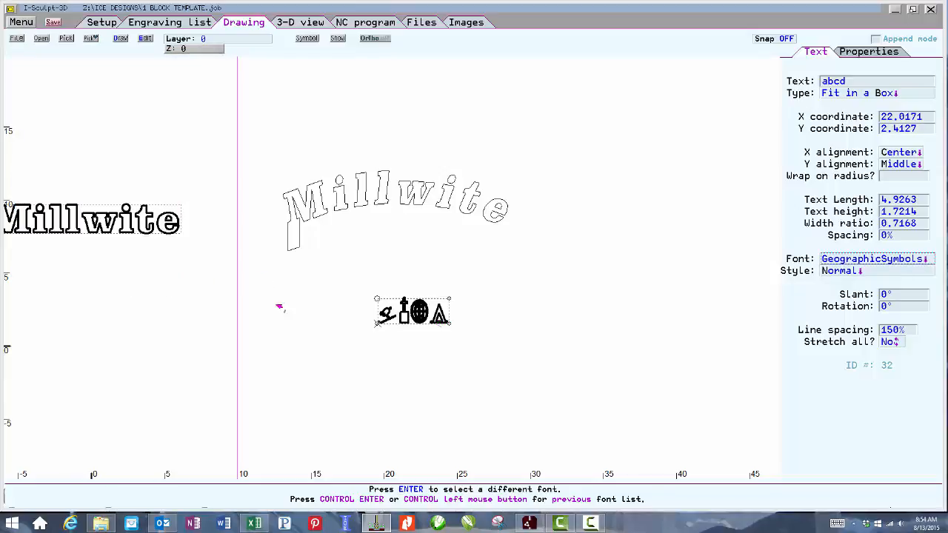
key(Escape)
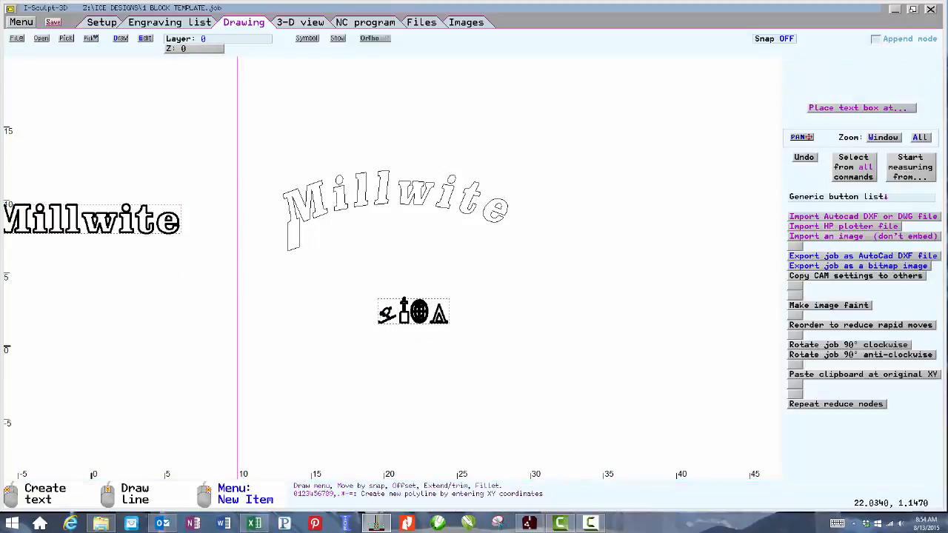
Stretch the symbol text by extruding its links to about 9.43 long and 2.16 high.
click(381, 314)
click(384, 316)
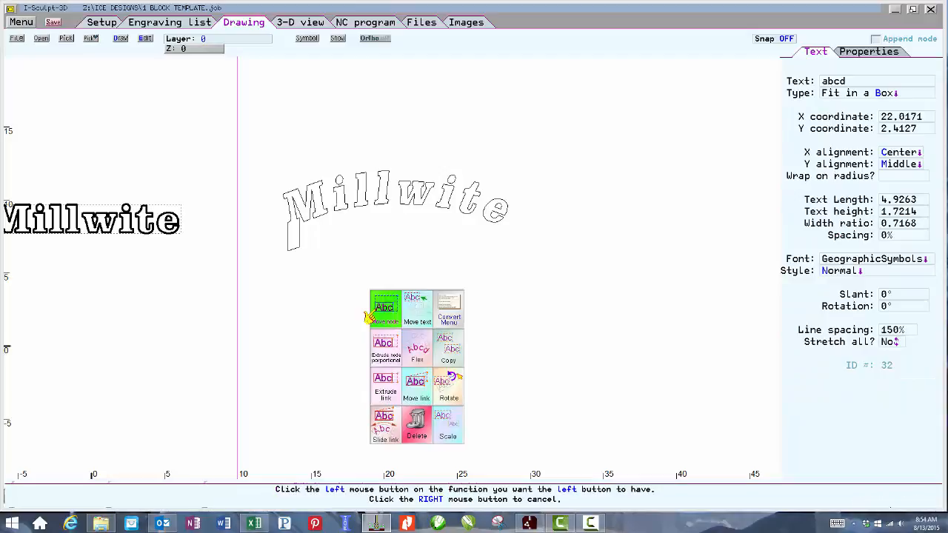
click(385, 385)
click(379, 312)
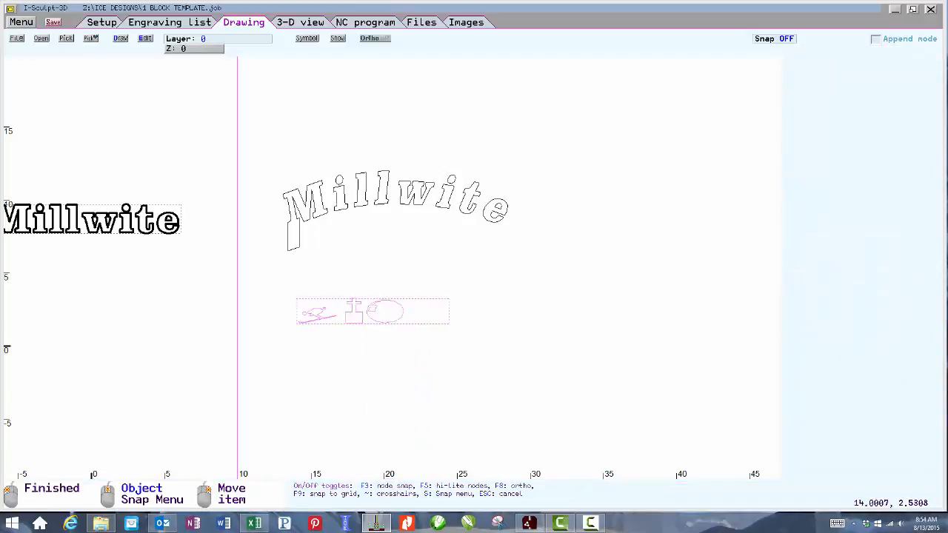
click(311, 313)
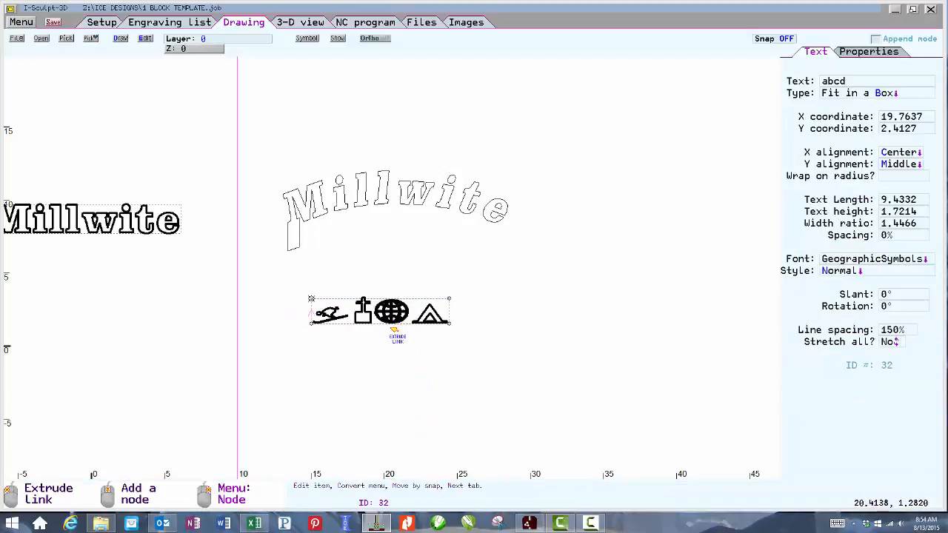
click(394, 325)
click(394, 325)
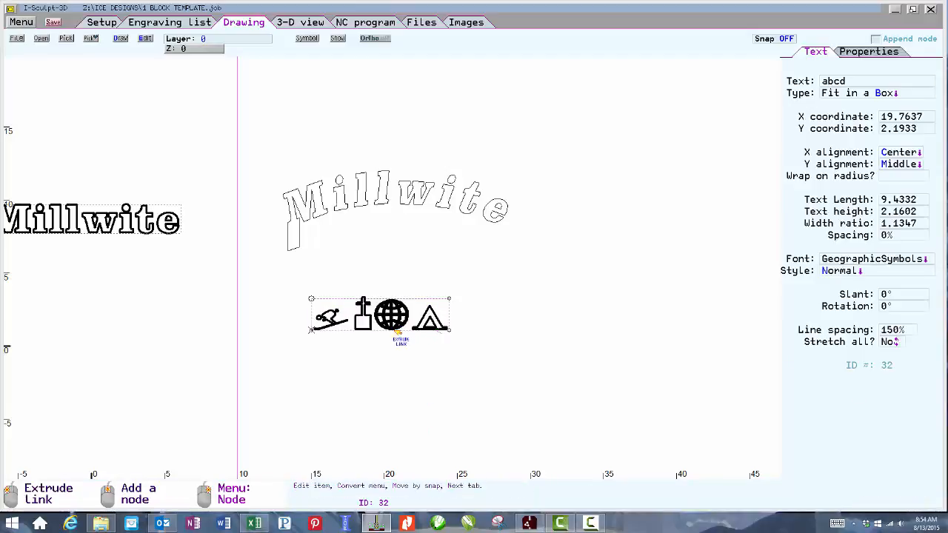
Set the symbol text's machining usage to Pocket.
scroll(390, 322, up, 1)
scroll(398, 274, up, 1)
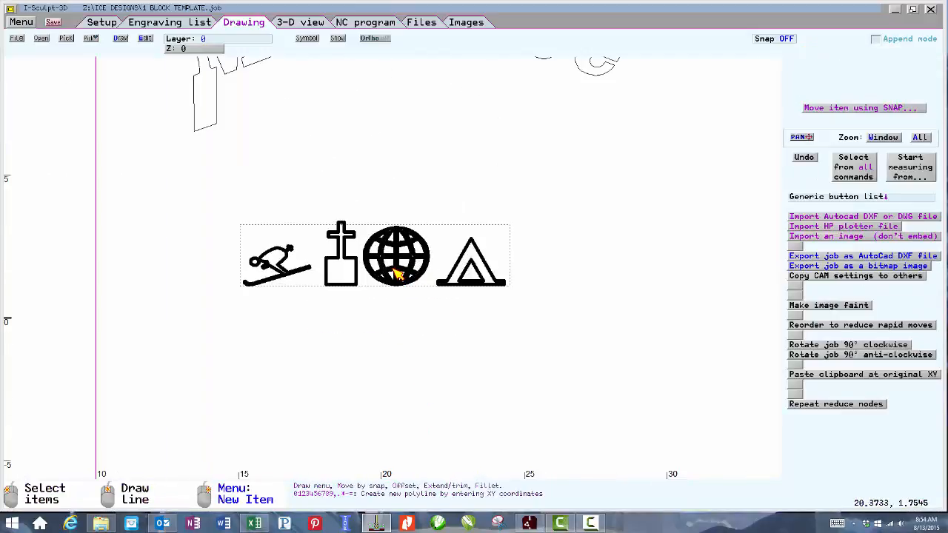
click(456, 230)
click(865, 53)
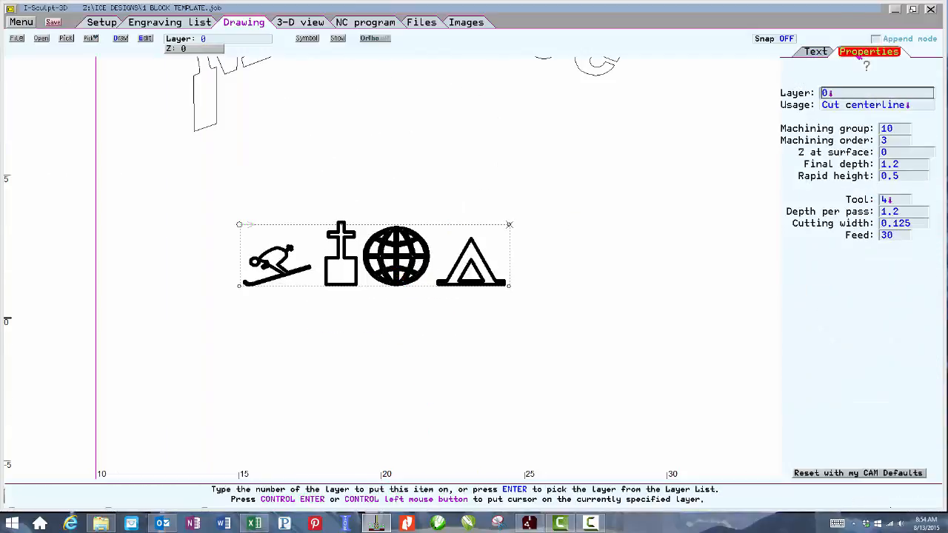
click(859, 107)
click(861, 111)
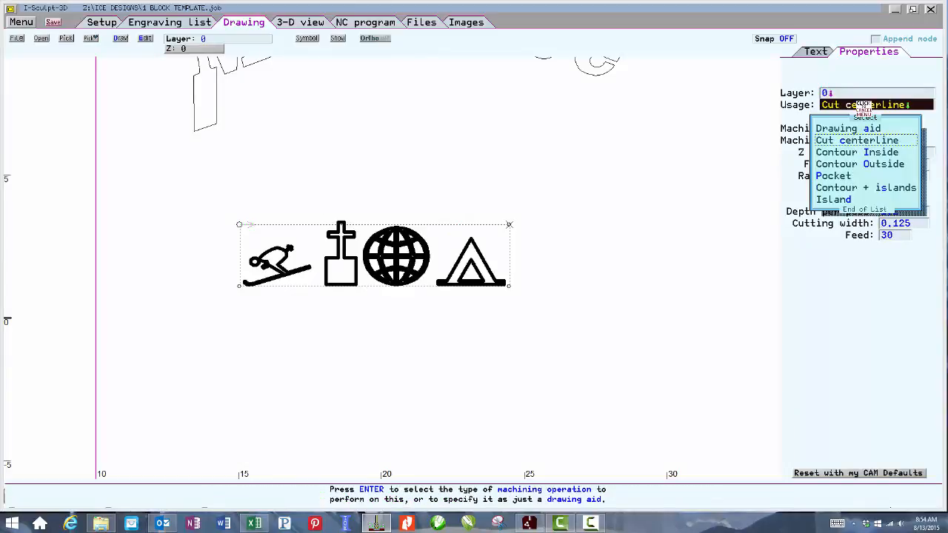
click(844, 177)
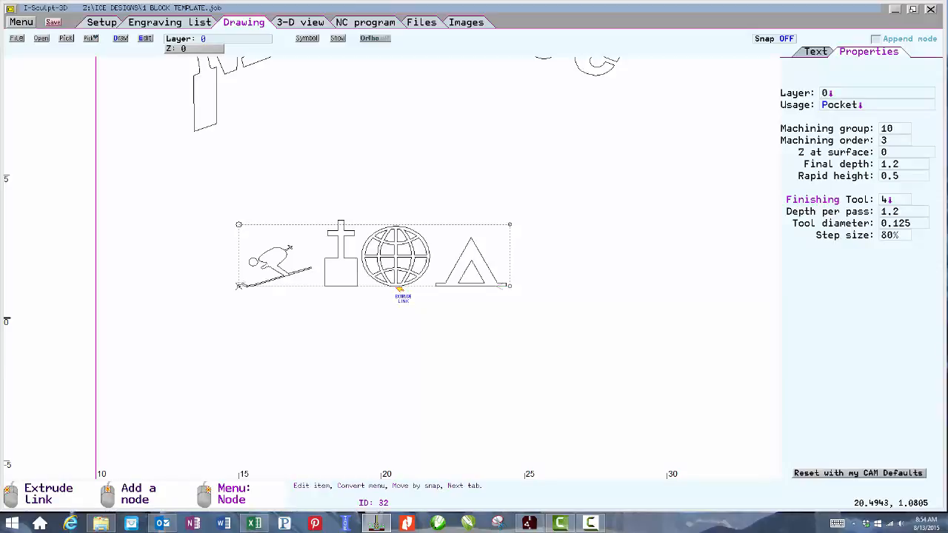
Convert the symbol text into geometry, breaking it apart completely.
key(space)
click(463, 289)
click(397, 288)
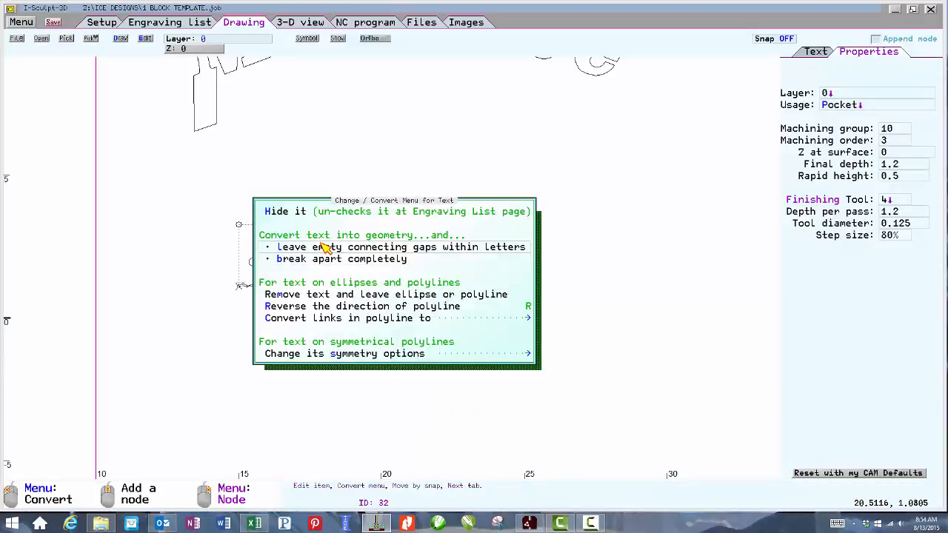
click(373, 260)
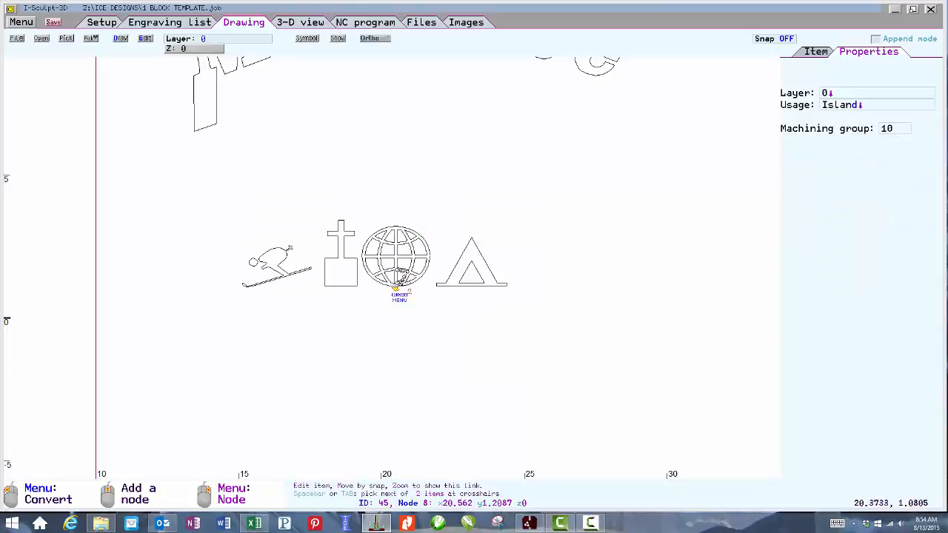
Box-select the globe symbol's pieces and move them up and right to about X 25.5, Y 3.9.
scroll(397, 270, up, 2)
scroll(399, 278, up, 1)
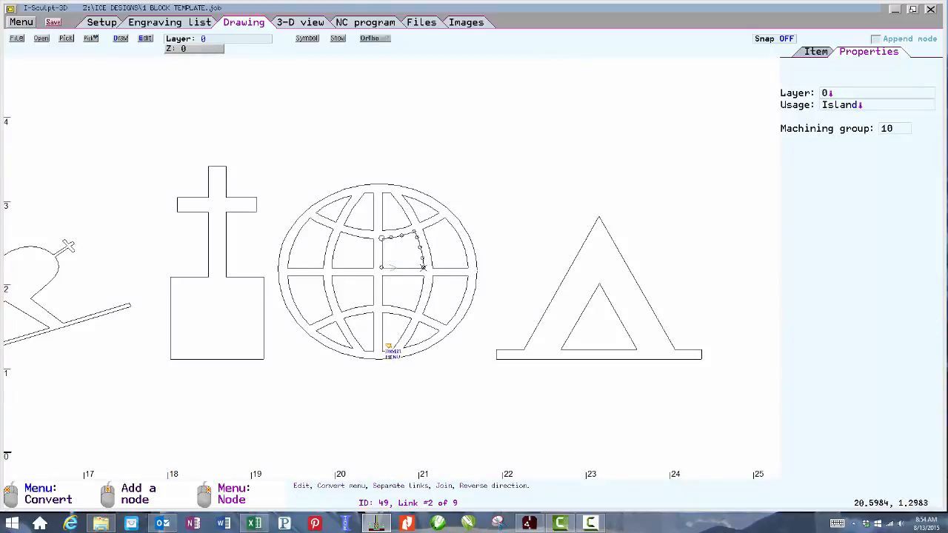
click(264, 429)
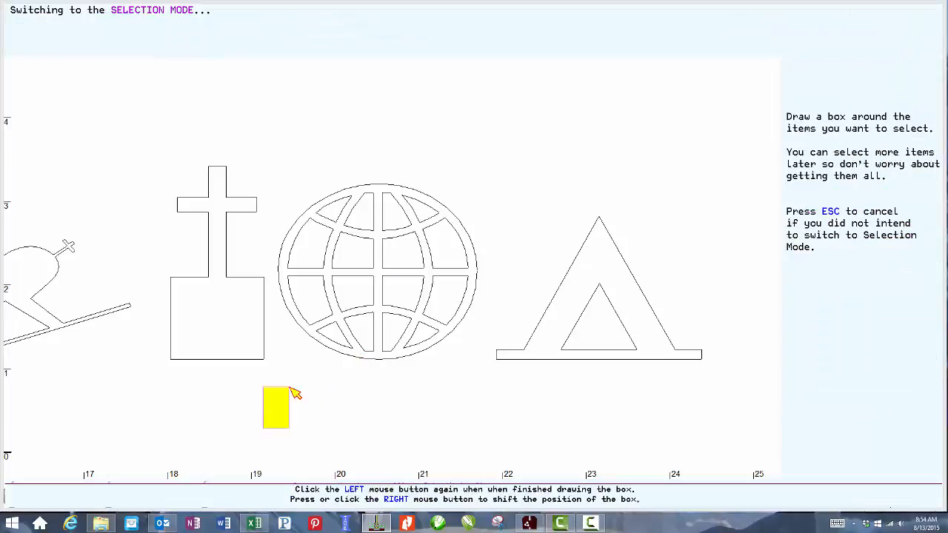
click(540, 127)
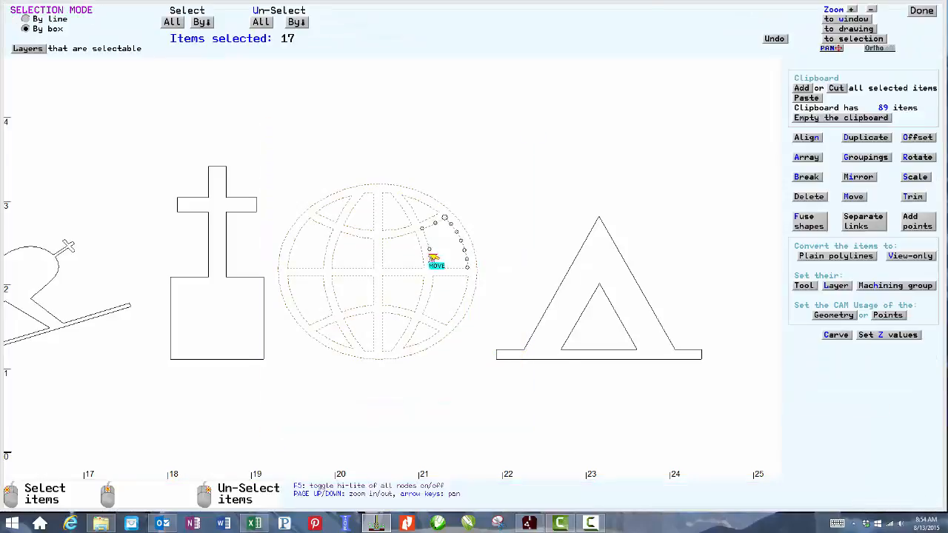
click(392, 365)
key(Page_Down)
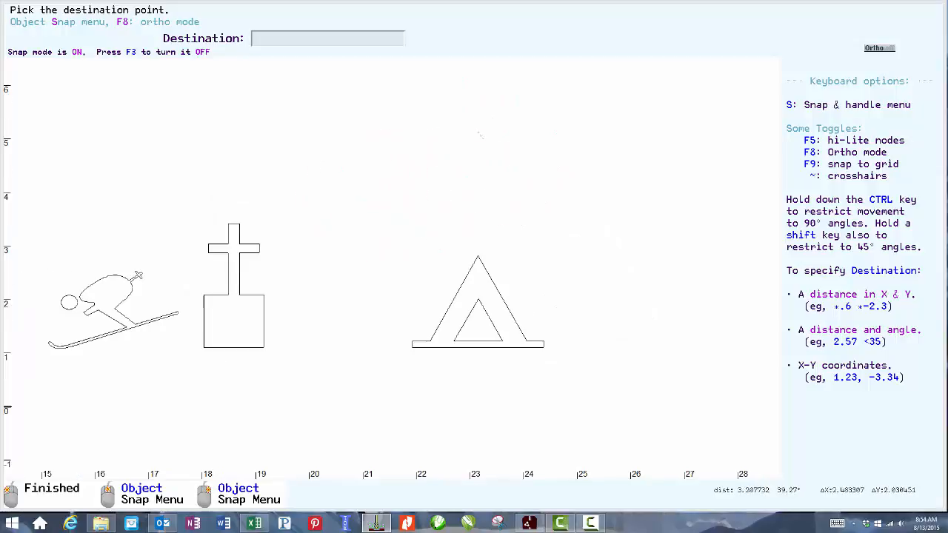
click(614, 262)
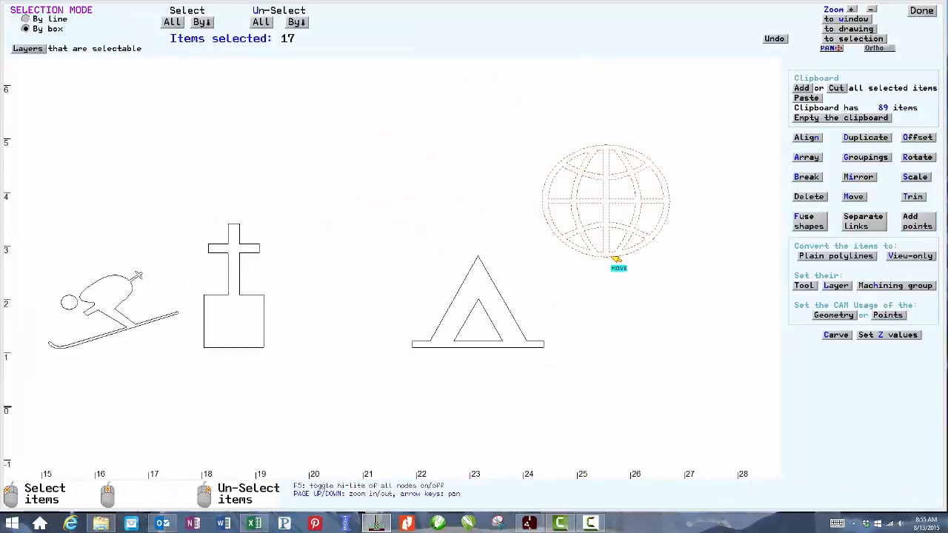
Scale the globe symbol about its center by a factor of about 1.4, ignoring the handle.
click(915, 178)
click(857, 226)
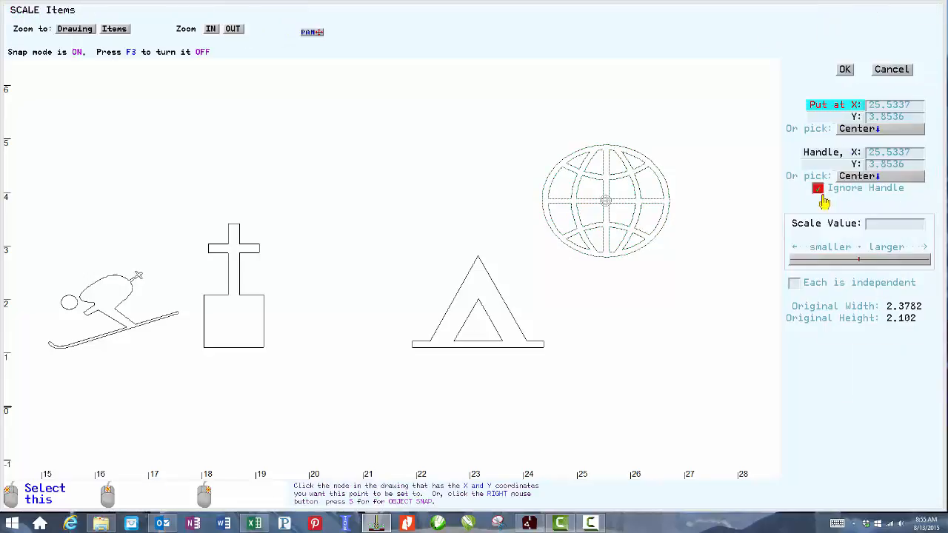
click(888, 258)
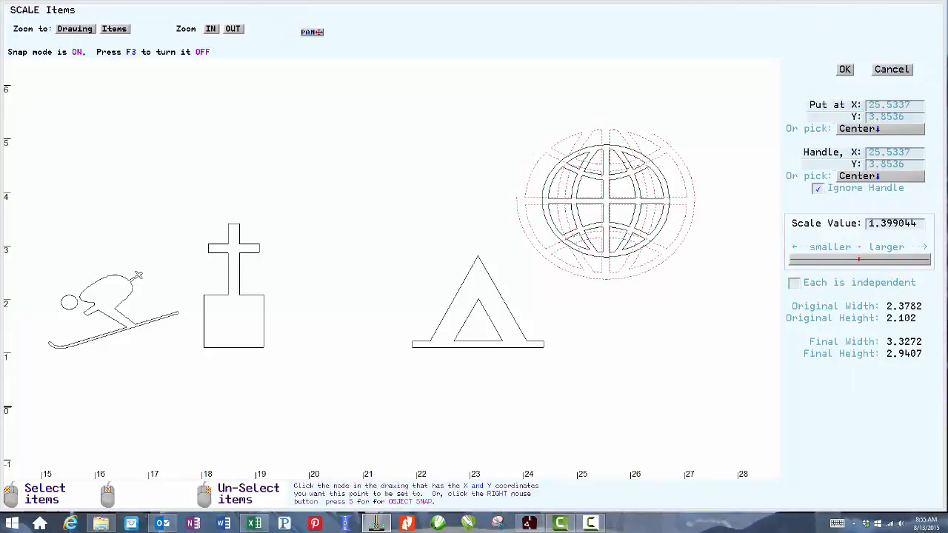
click(844, 69)
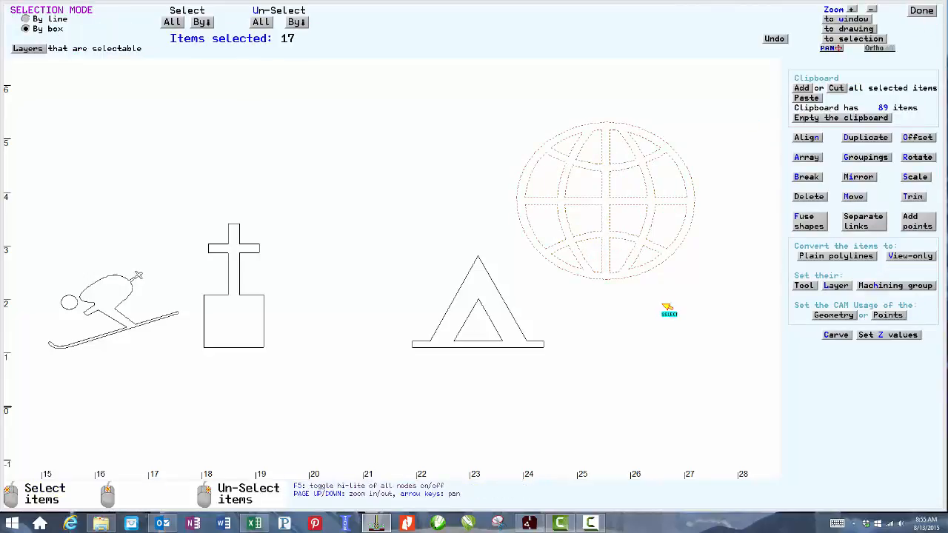
Box-select the Millwite letters, replace the clipboard contents with them, and group them into one grouping.
click(924, 12)
scroll(392, 267, down, 4)
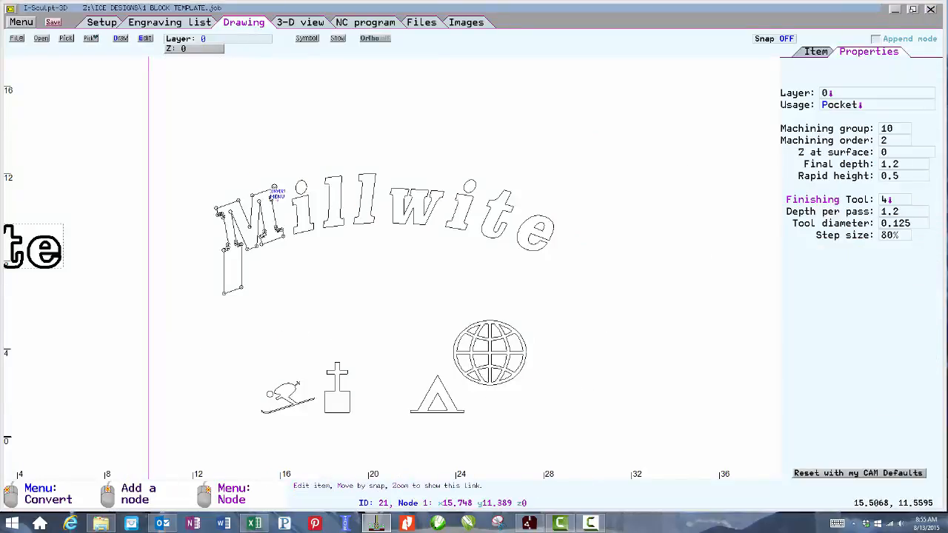
click(188, 146)
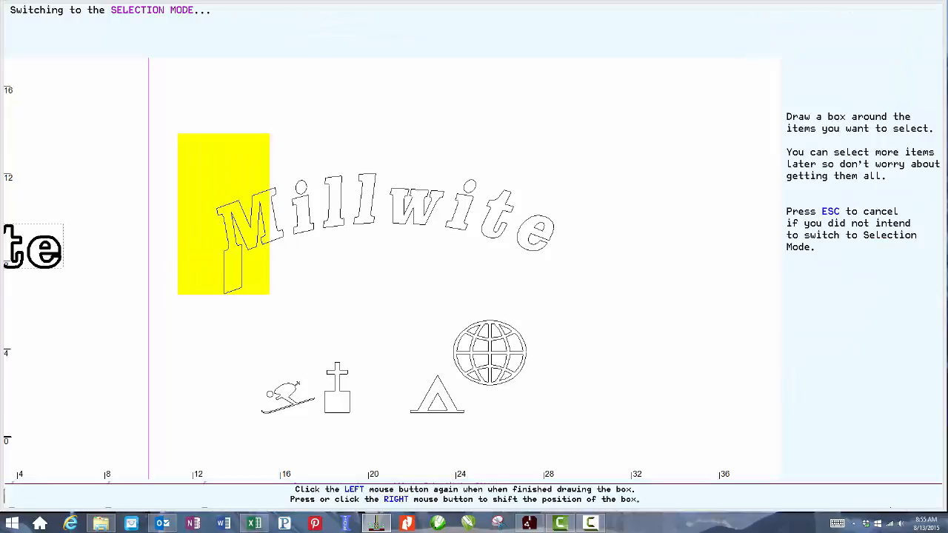
click(595, 317)
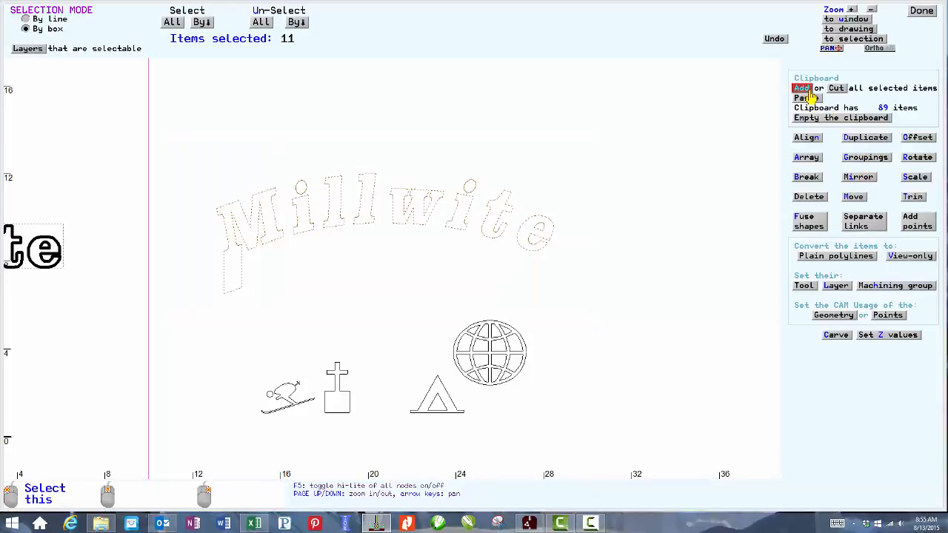
click(833, 118)
click(802, 89)
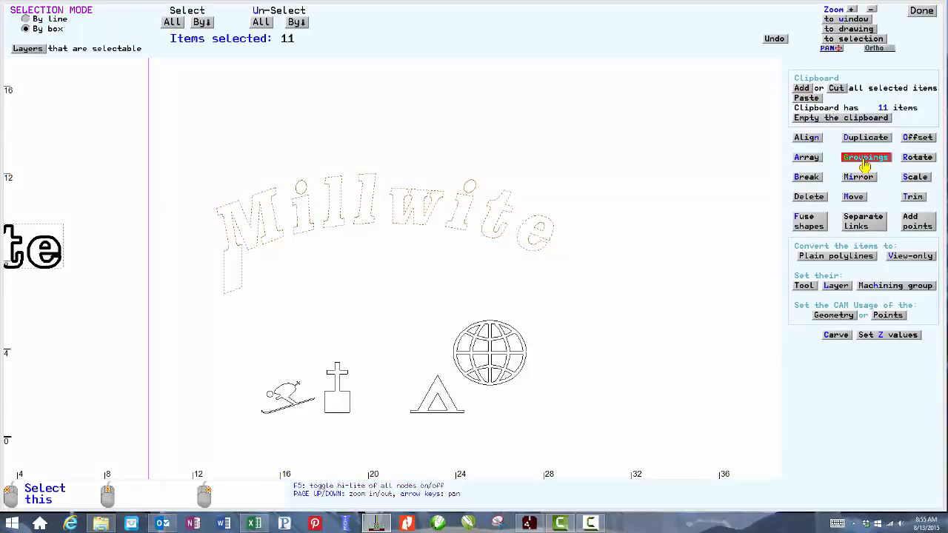
click(863, 155)
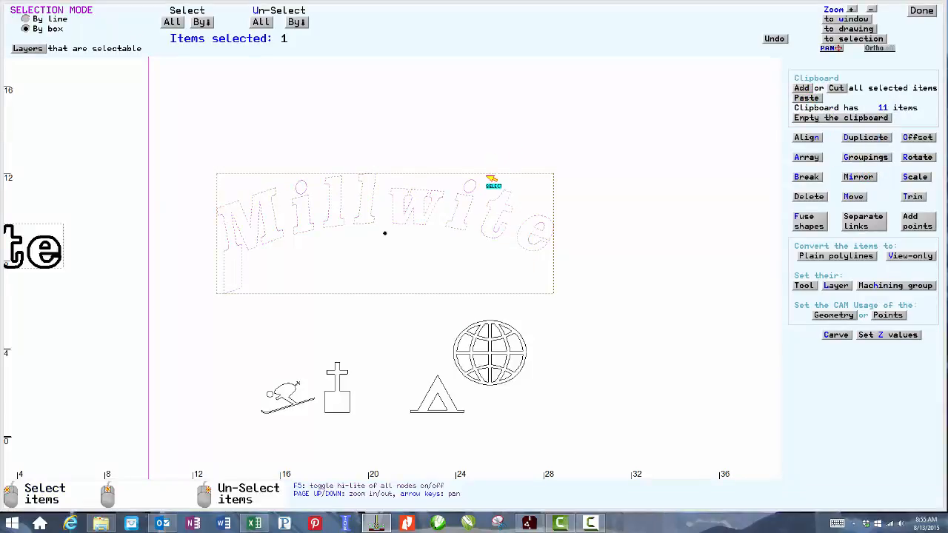
click(921, 10)
Extrude the grouping's right edge to stretch the Millwite text to about 16.43 long.
click(526, 177)
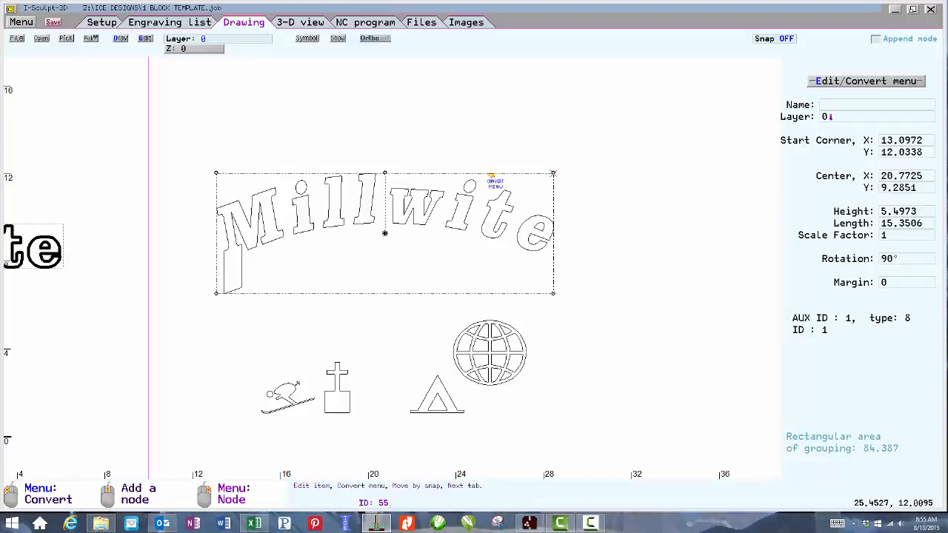
click(492, 176)
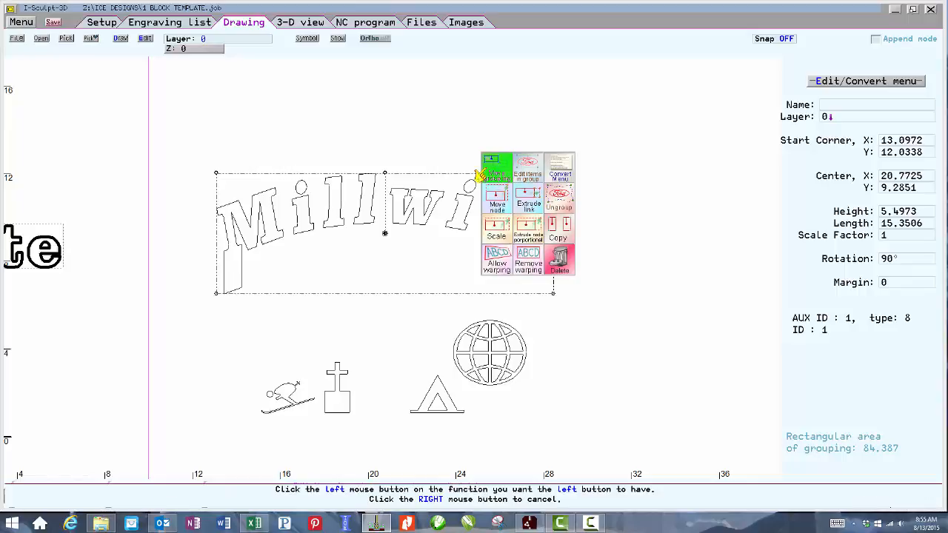
click(519, 217)
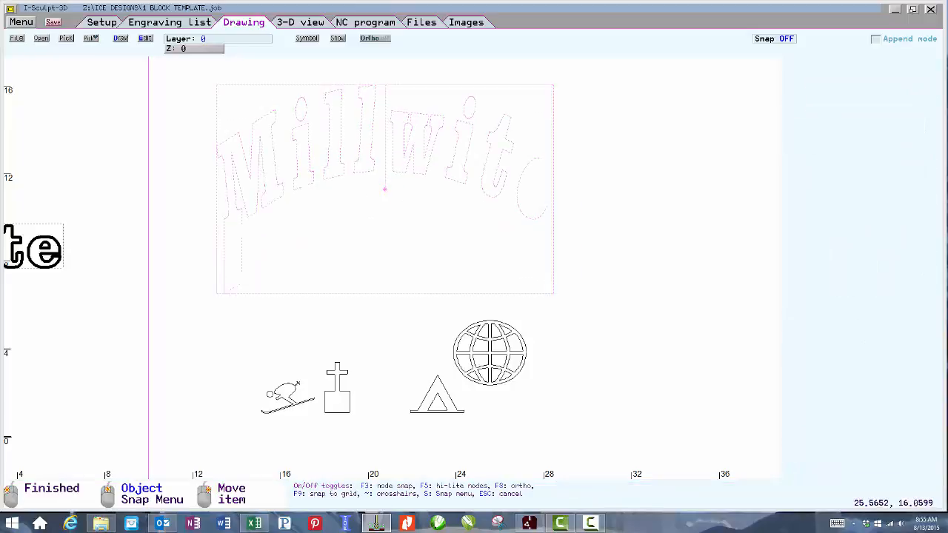
click(482, 165)
click(554, 208)
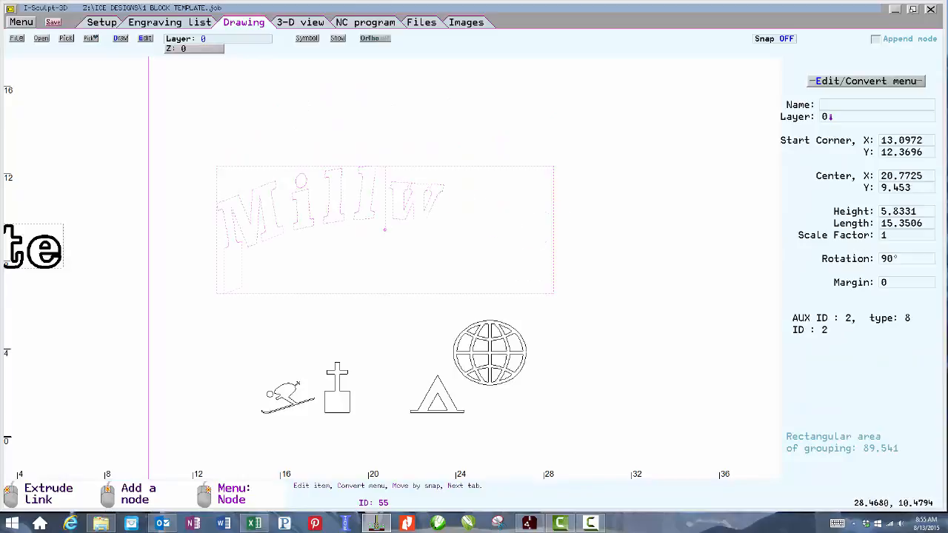
click(576, 207)
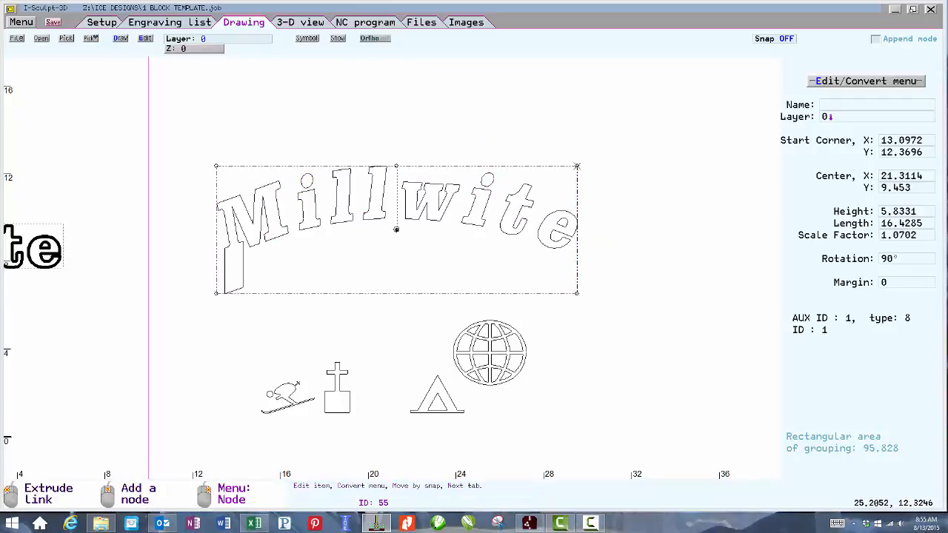
Allow warping on the grouping and pull its right corner nodes up and down to flare the text outward.
right_click(477, 167)
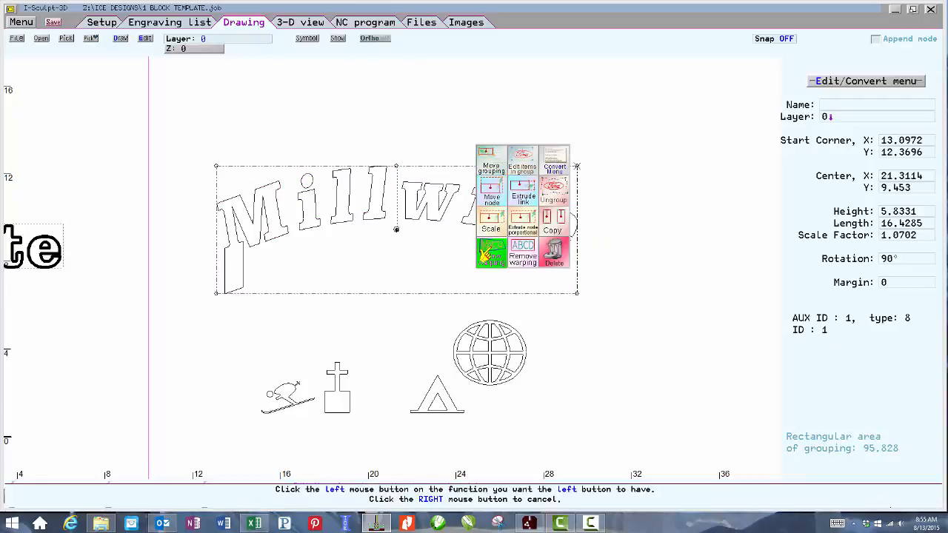
click(492, 253)
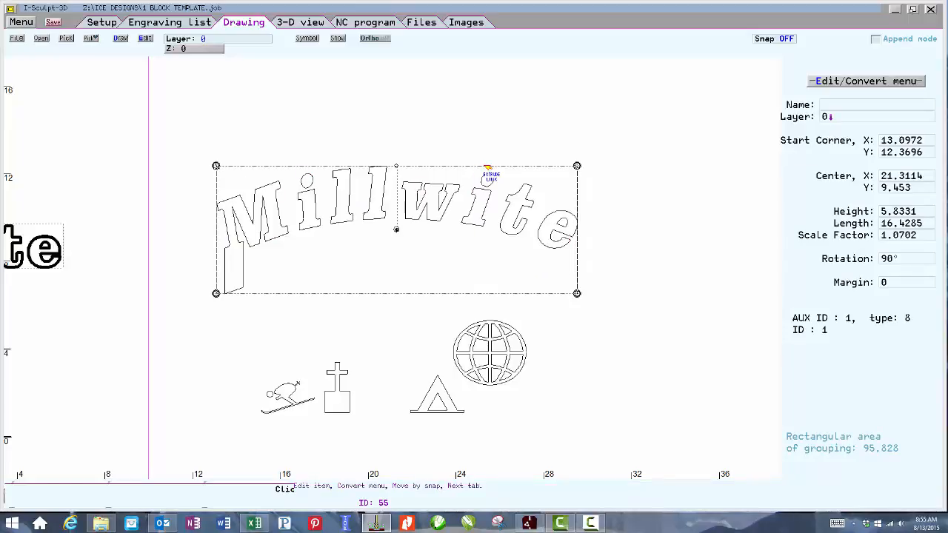
click(226, 186)
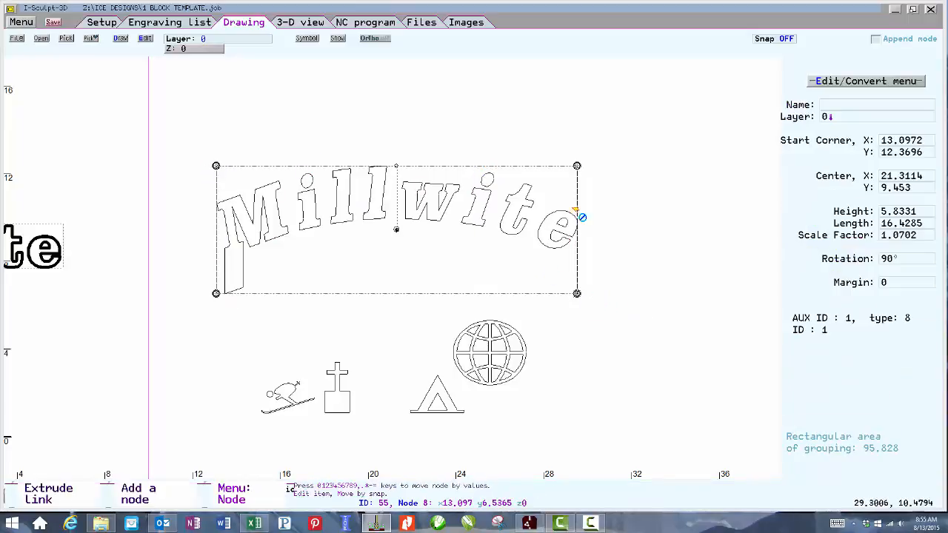
right_click(575, 168)
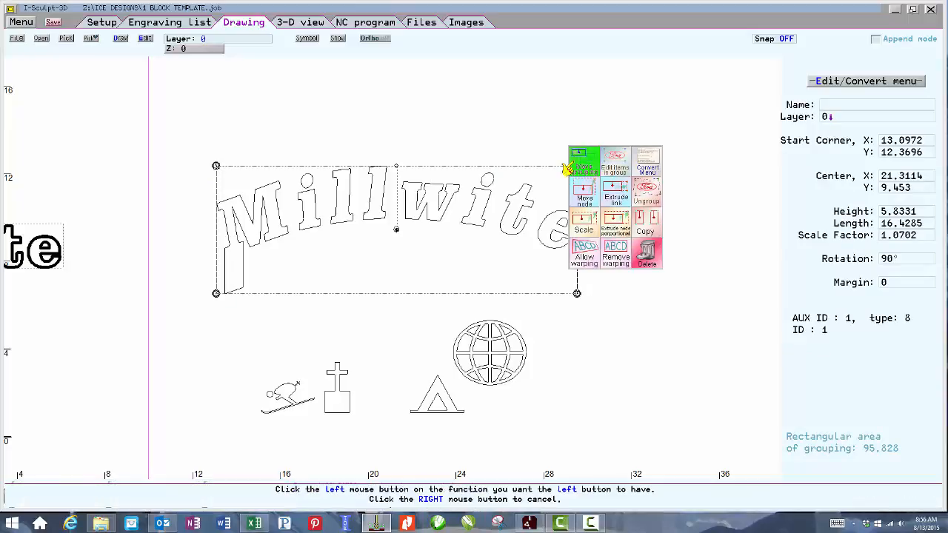
click(575, 202)
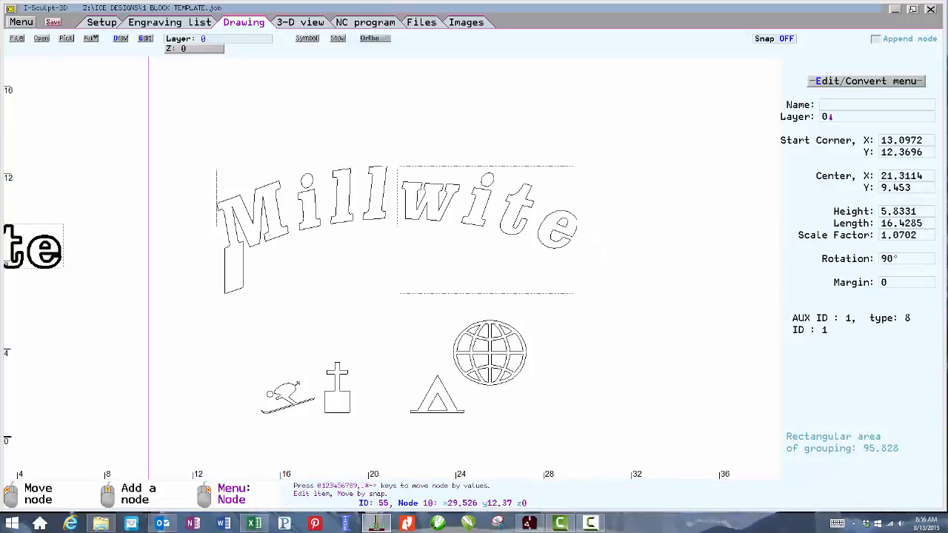
click(577, 166)
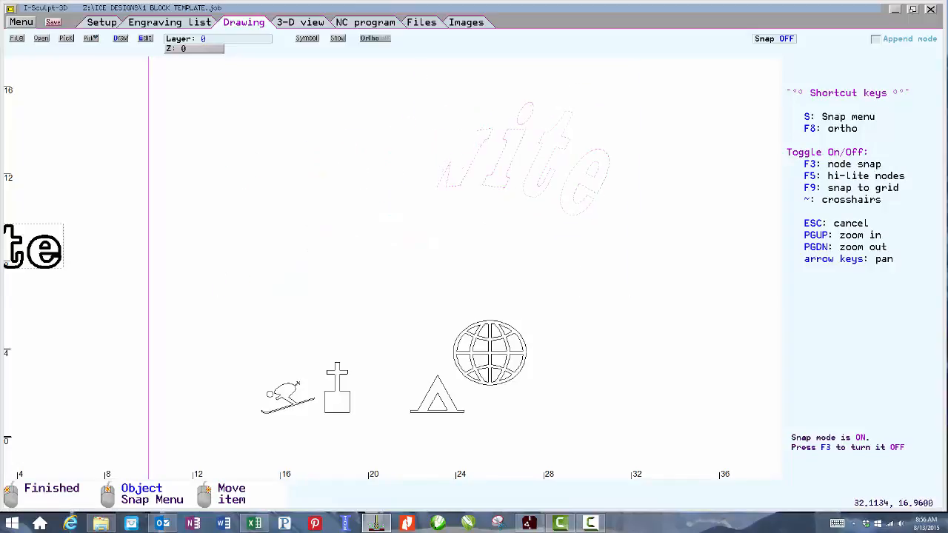
click(633, 65)
click(577, 294)
click(707, 391)
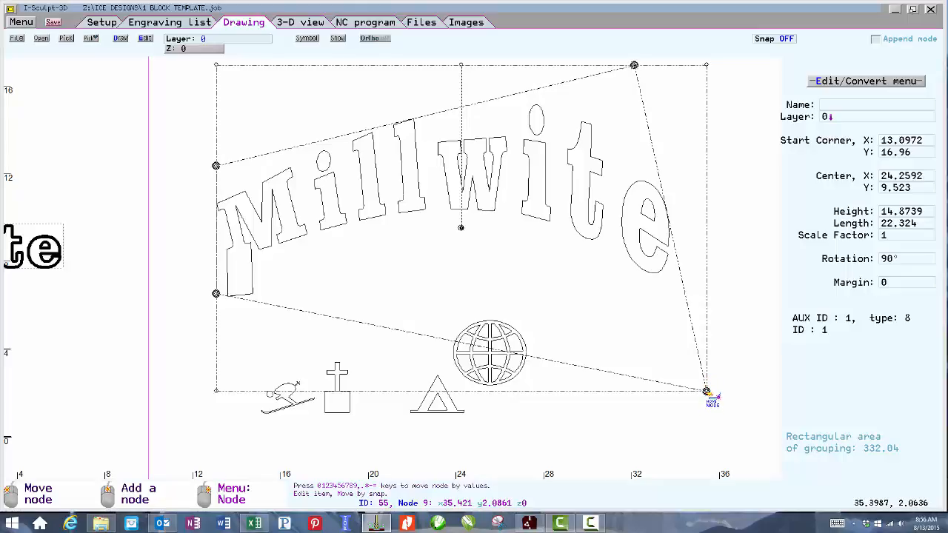
Ungroup the warped text and reposition the 't' and 'e' letters slightly to tidy their spacing.
right_click(700, 392)
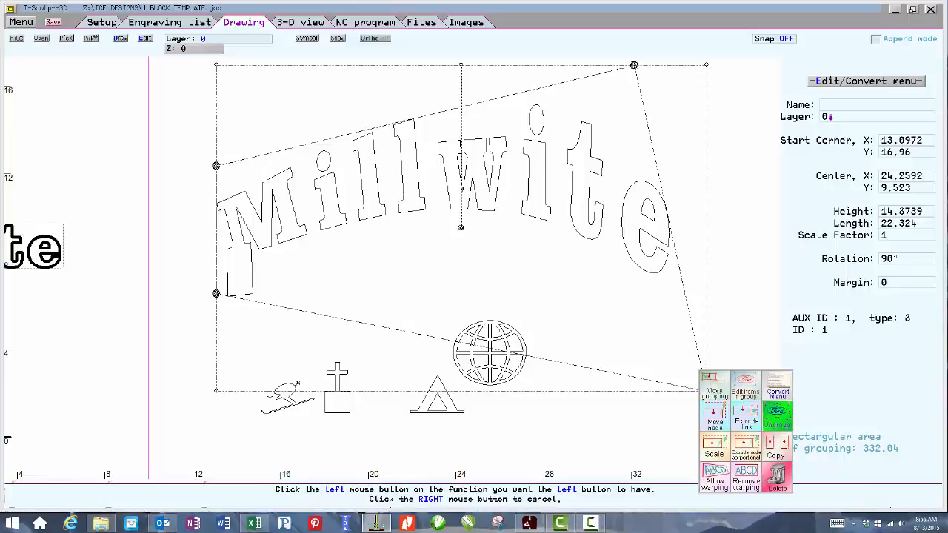
click(773, 423)
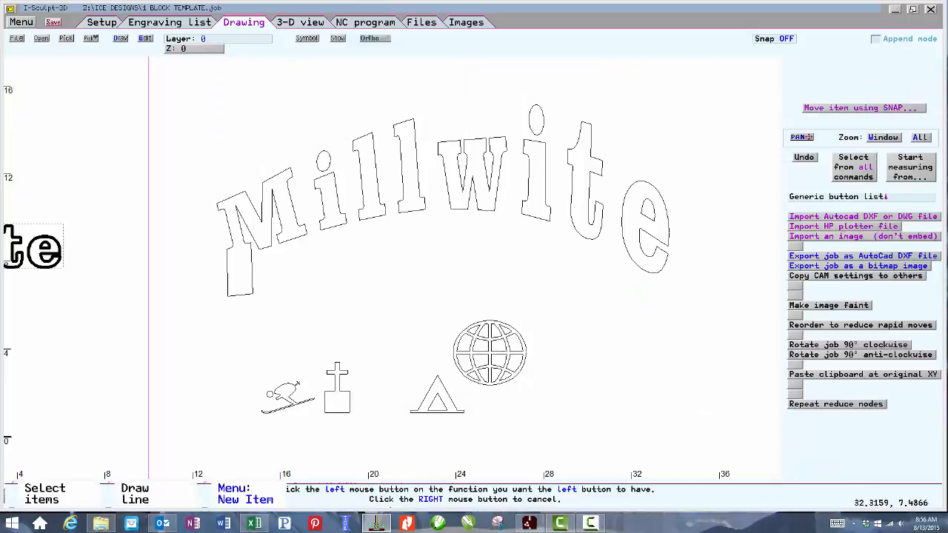
click(643, 271)
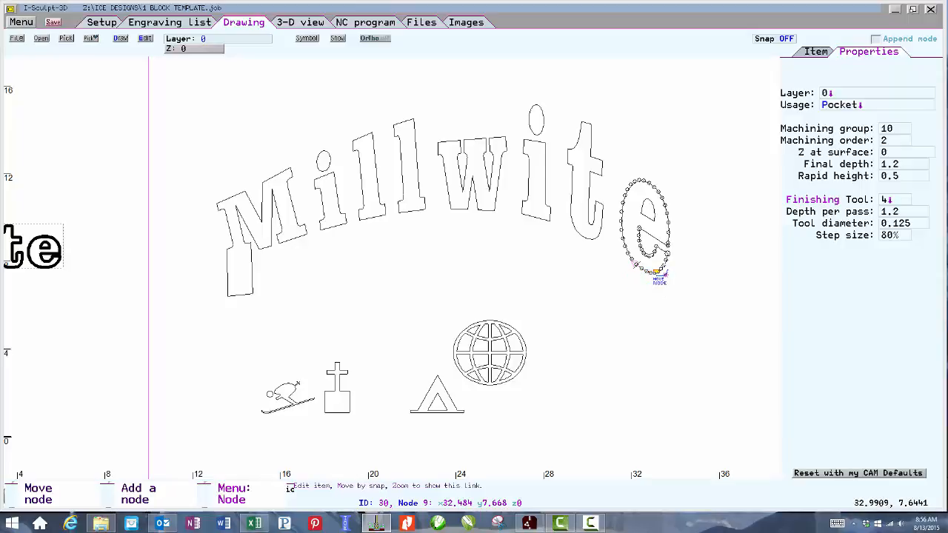
click(702, 316)
click(715, 332)
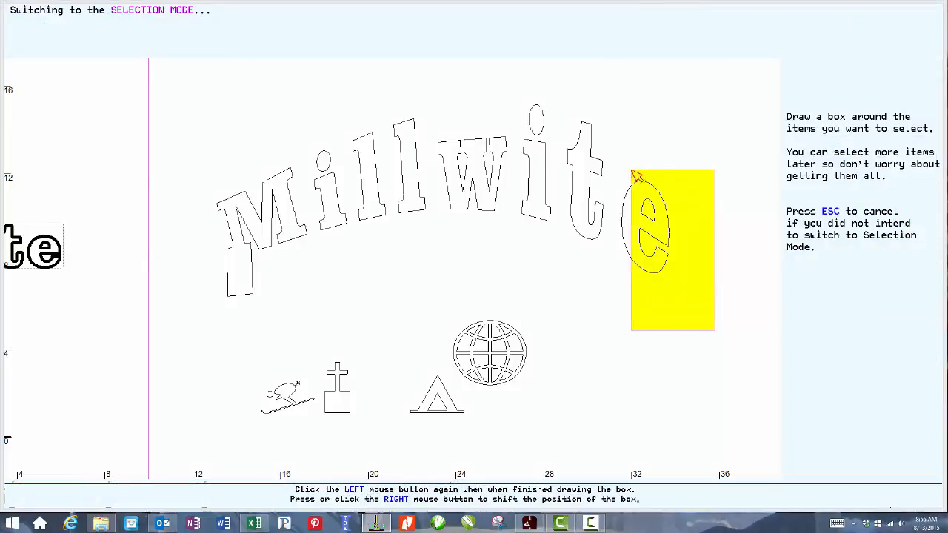
click(602, 145)
click(625, 207)
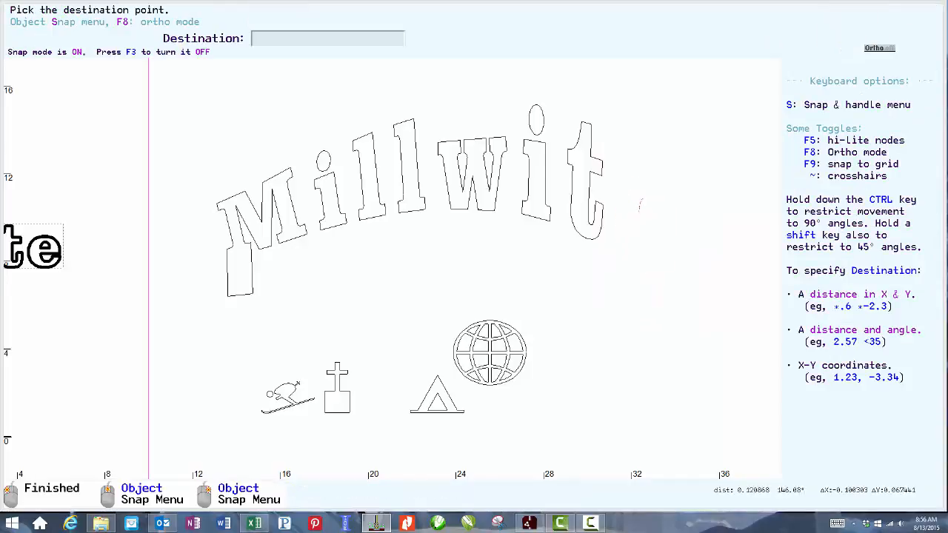
click(621, 201)
click(711, 314)
click(574, 140)
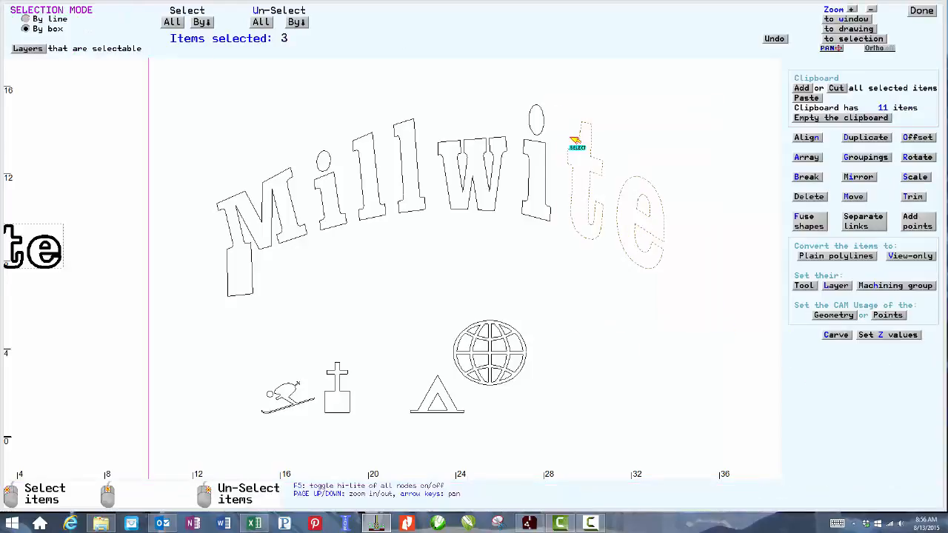
click(600, 208)
click(596, 208)
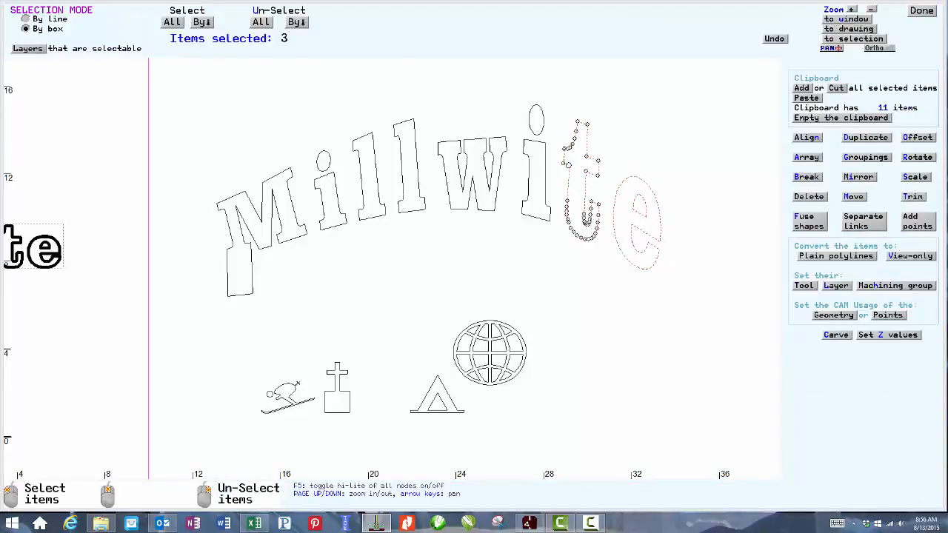
click(920, 12)
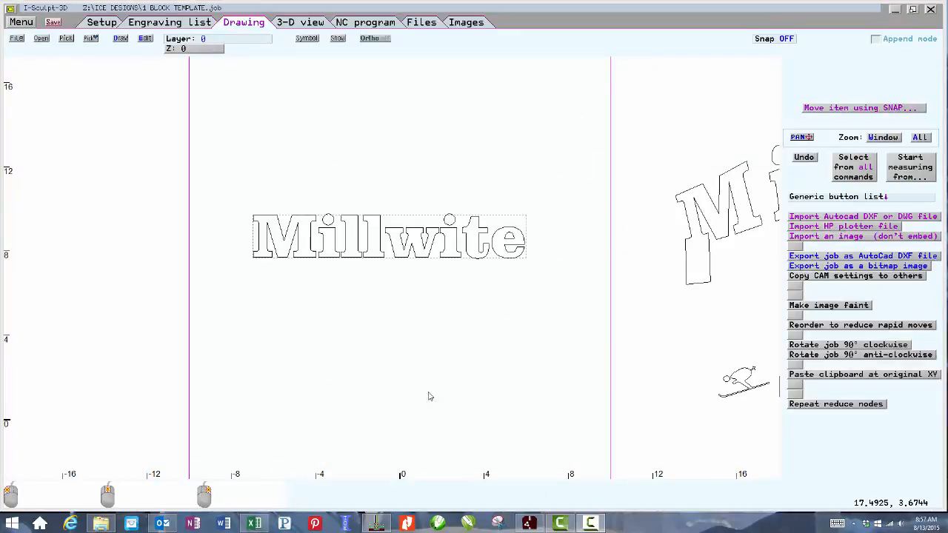
Change the original Millwite text's type to Wrap on Polyline.
click(314, 257)
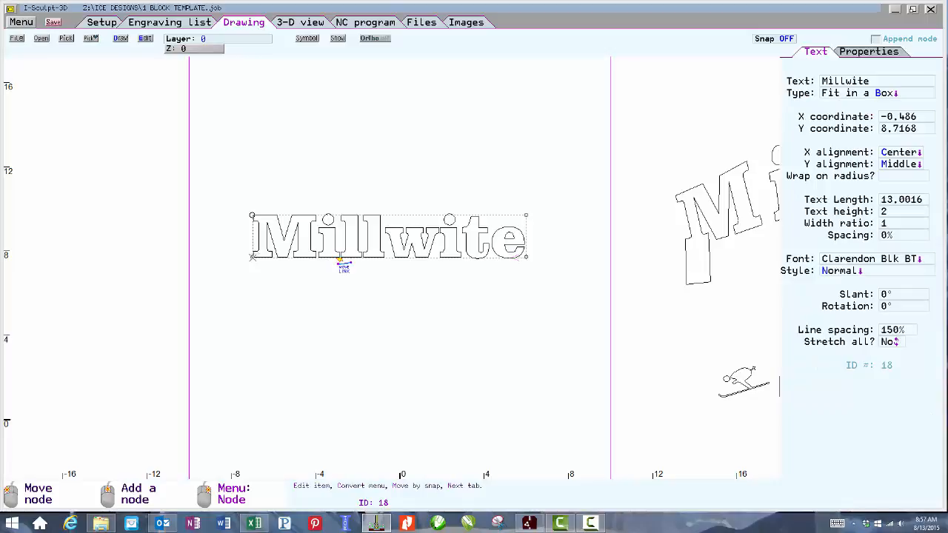
click(840, 94)
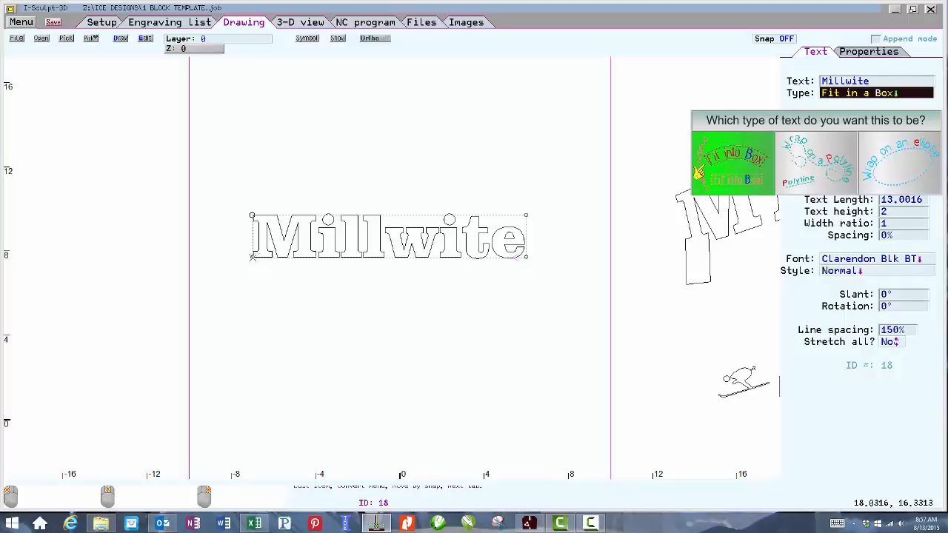
click(796, 159)
click(395, 162)
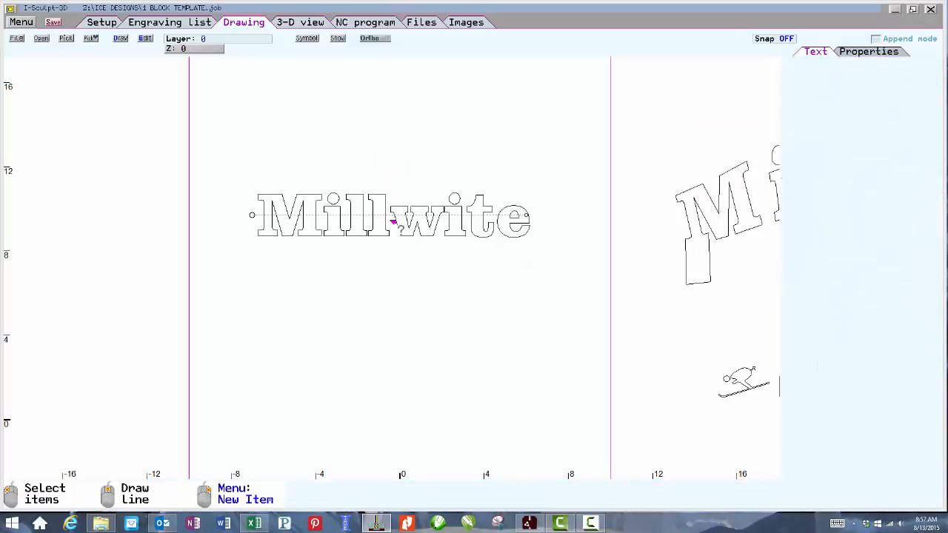
Add a node to the middle of the text's wrap polyline.
scroll(390, 221, up, 2)
scroll(393, 271, up, 1)
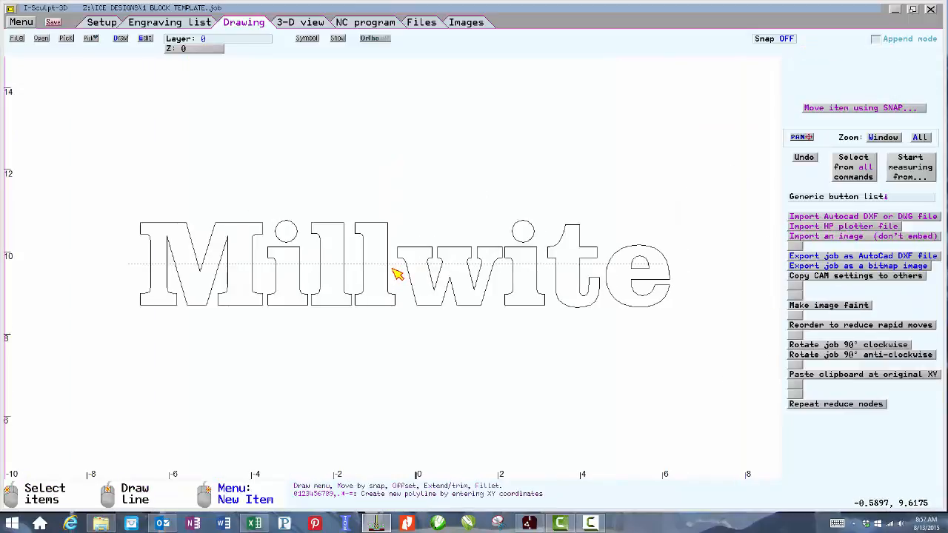
click(393, 271)
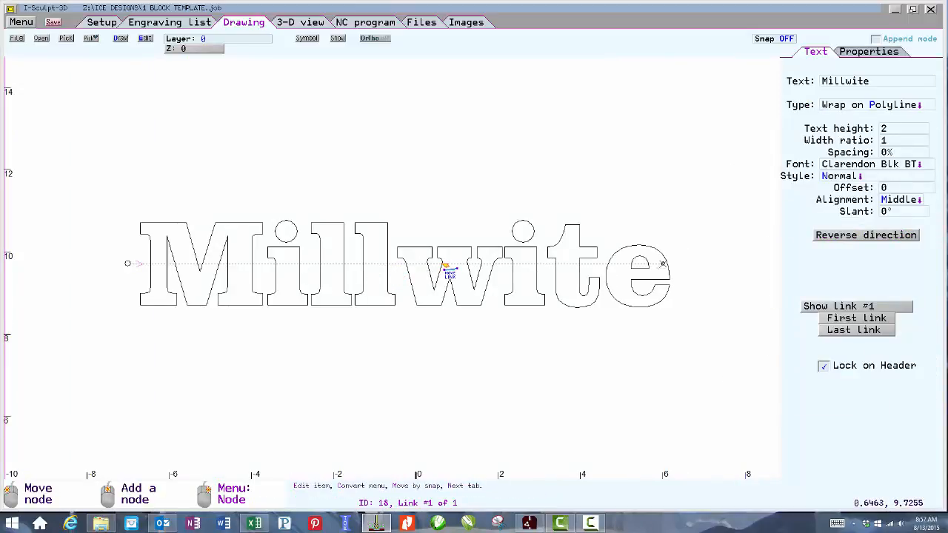
right_click(405, 267)
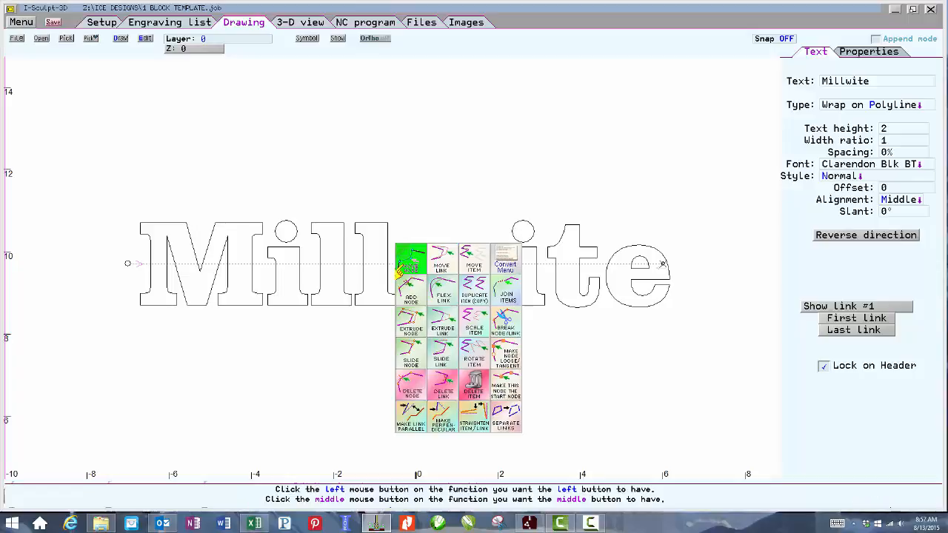
click(408, 288)
click(405, 265)
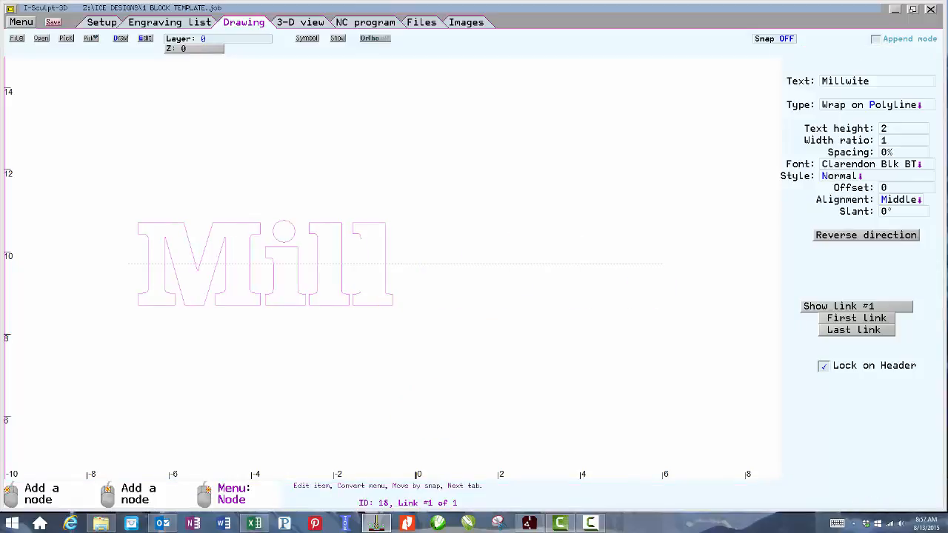
Flex both links of the text's wrap polyline so the Millwite lettering bends into a gentle arc.
click(402, 265)
right_click(312, 268)
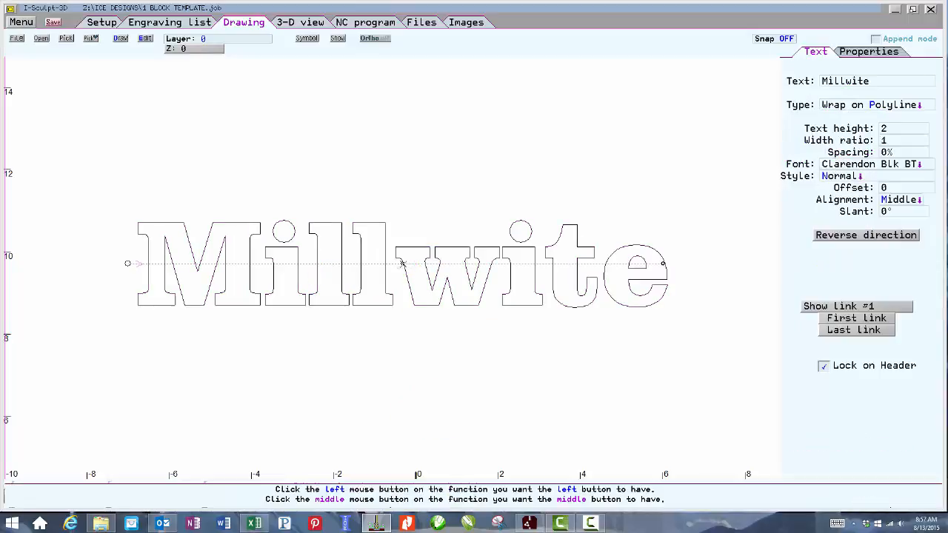
click(319, 287)
click(313, 268)
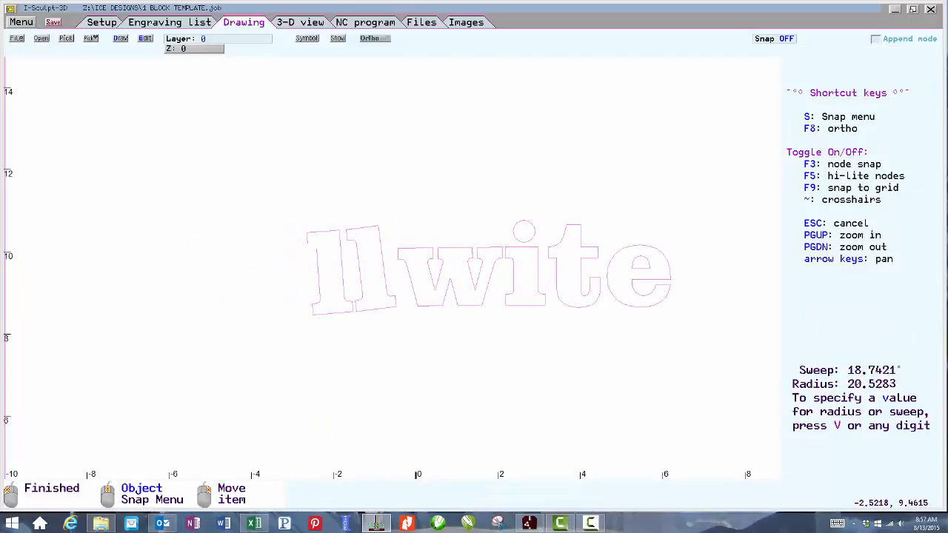
click(313, 272)
click(536, 264)
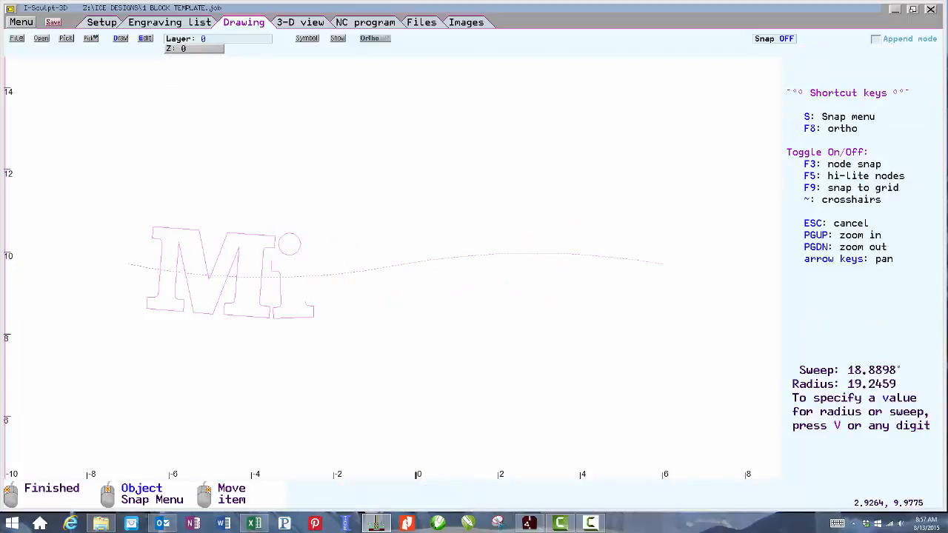
click(548, 253)
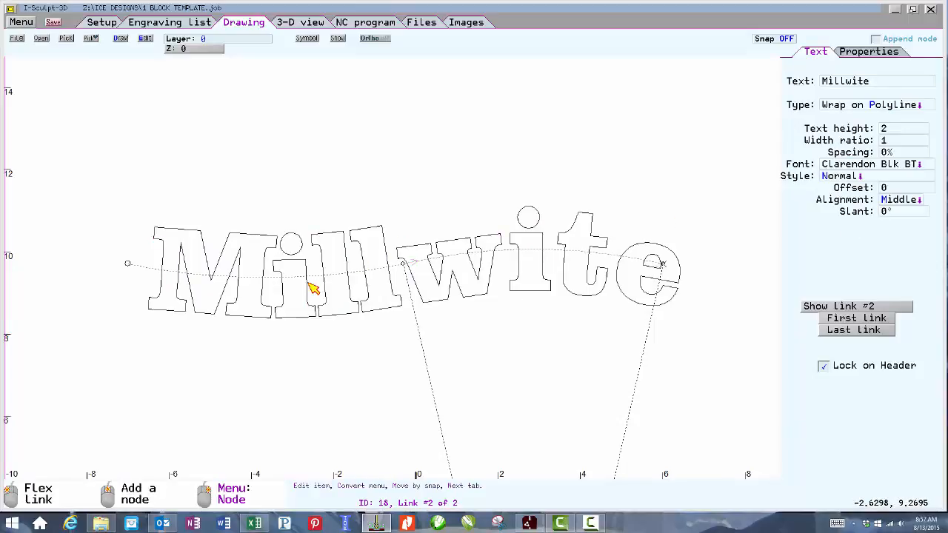
click(345, 274)
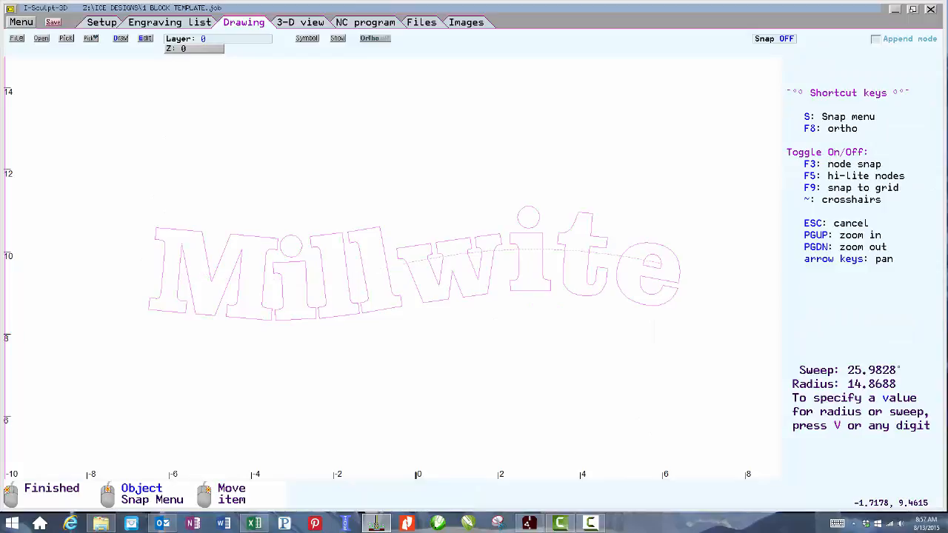
click(350, 278)
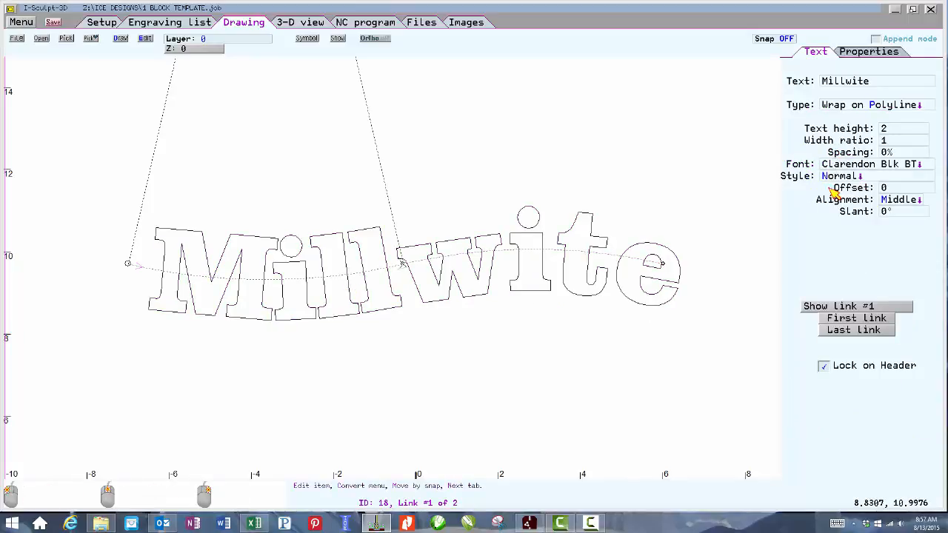
Set the arced text's character spacing to 5%.
click(887, 152)
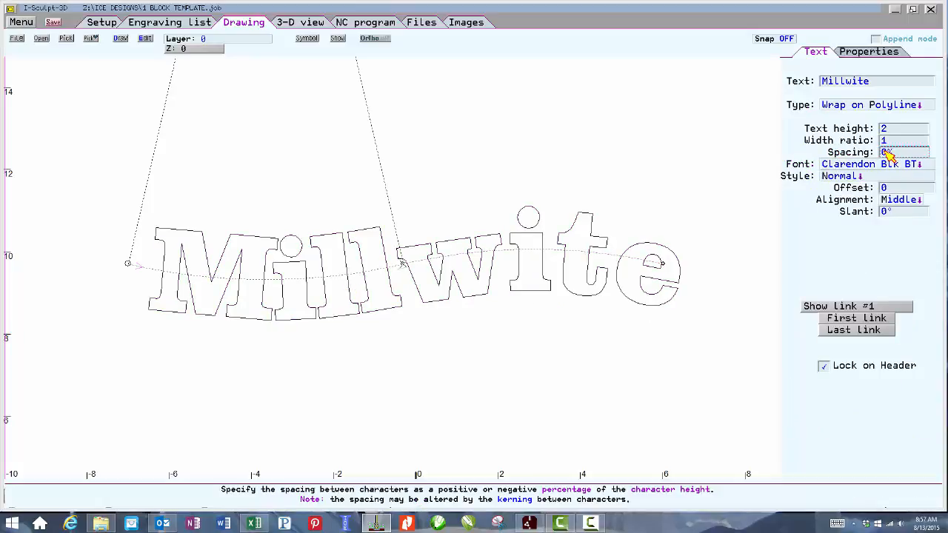
text(5+)
key(Return)
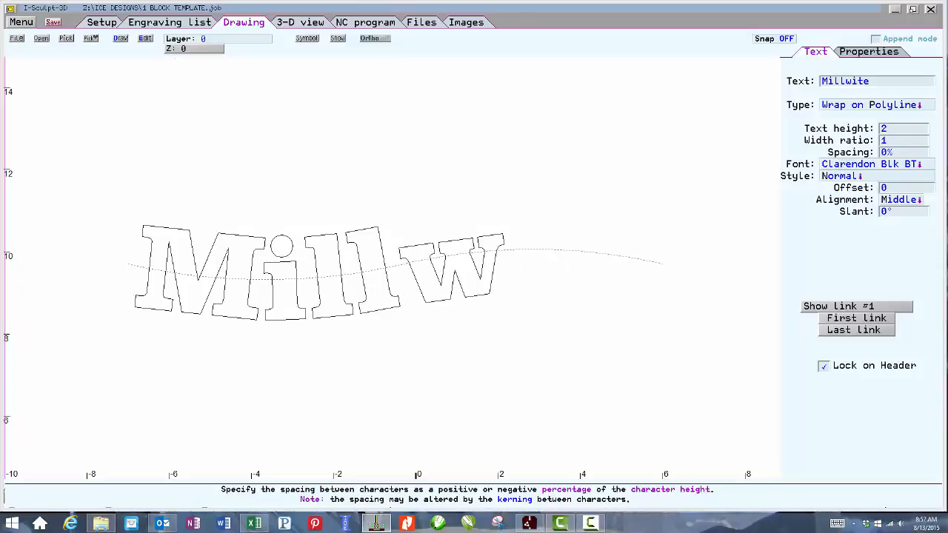
Duplicate the arced Millwite text and place the copy above the original.
click(516, 183)
click(459, 258)
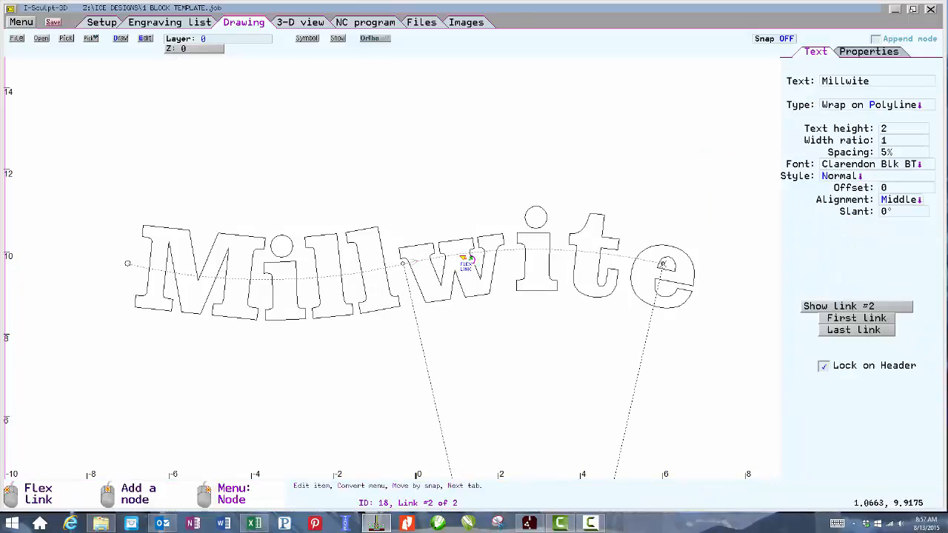
scroll(459, 258, down, 2)
right_click(393, 263)
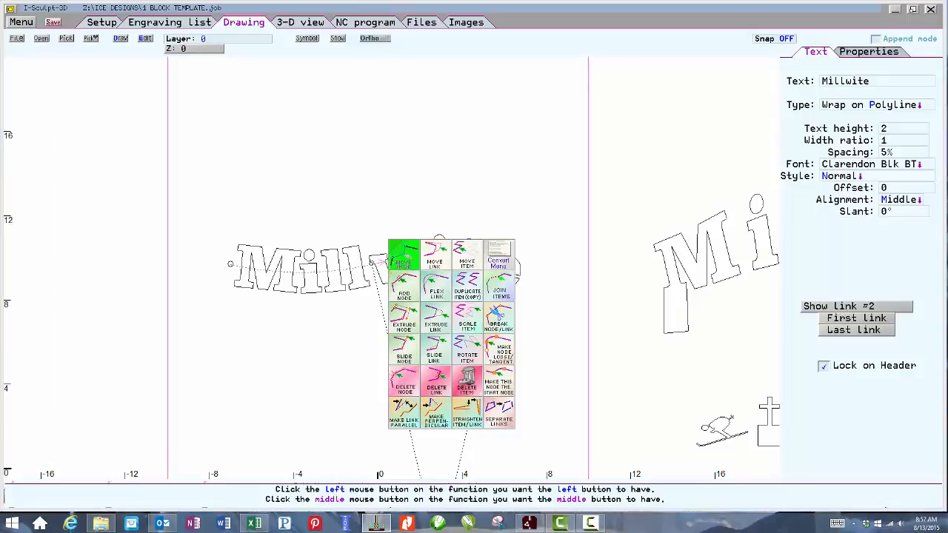
click(467, 285)
click(395, 252)
click(394, 161)
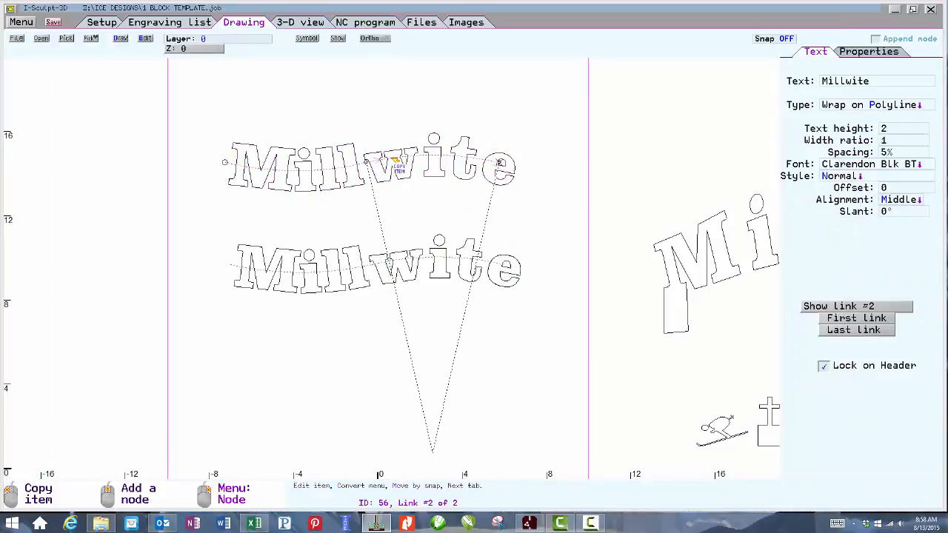
Change the copied text's type to Wrap on Ellipse.
click(864, 103)
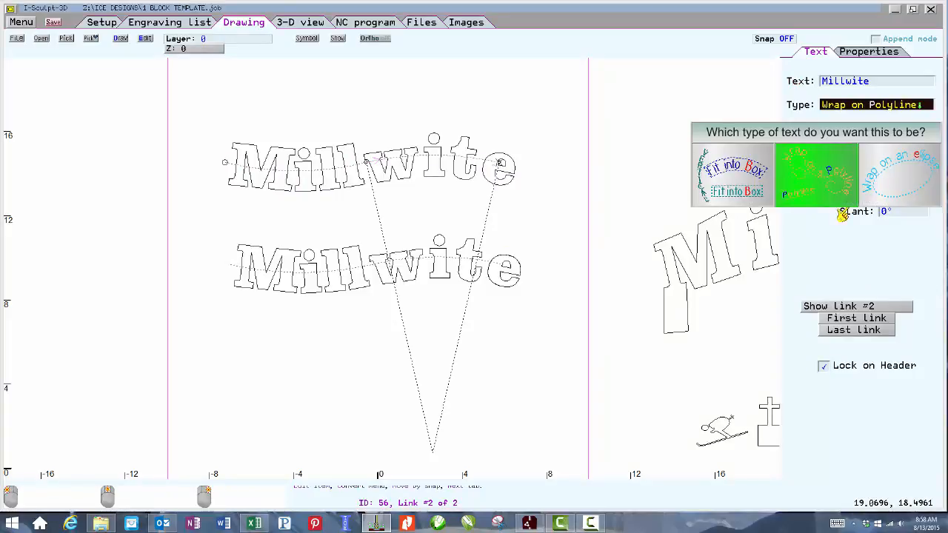
click(906, 181)
key(Escape)
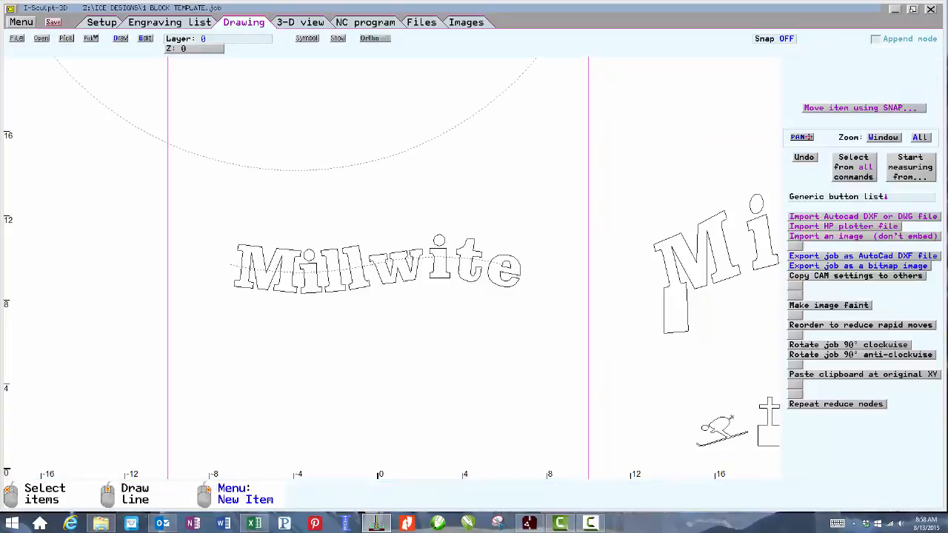
Set both ellipse radii of the wrapped Millwite text to 10 to make its circle smaller.
scroll(395, 262, down, 4)
scroll(397, 274, up, 3)
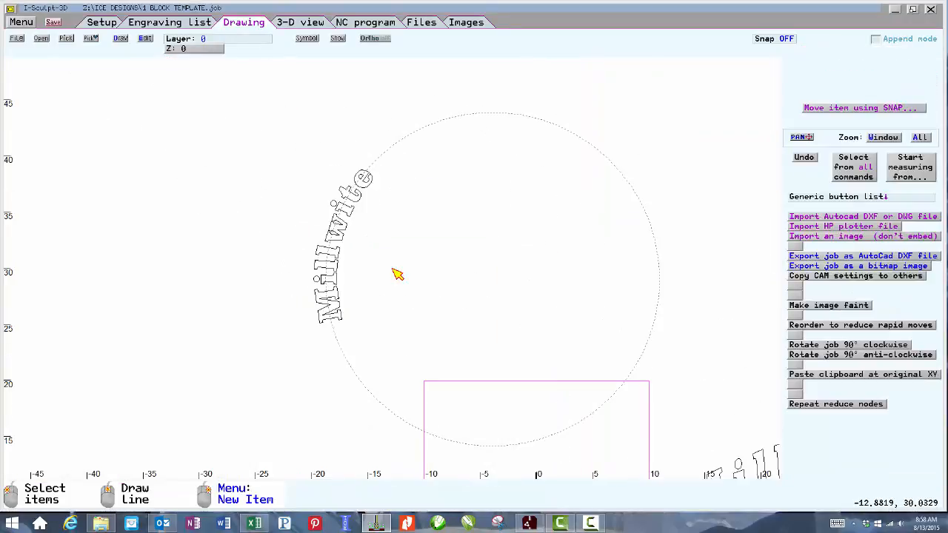
click(612, 159)
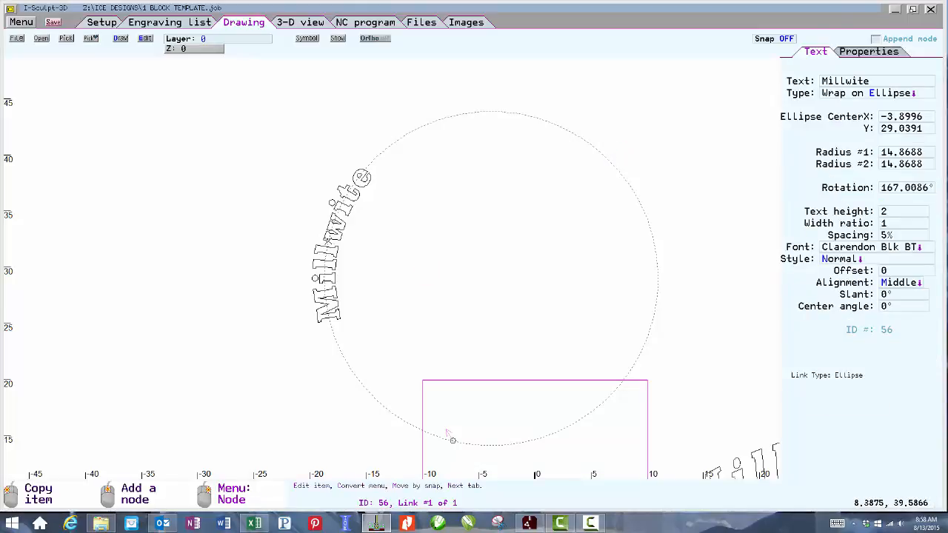
click(891, 165)
text(10)
key(Return)
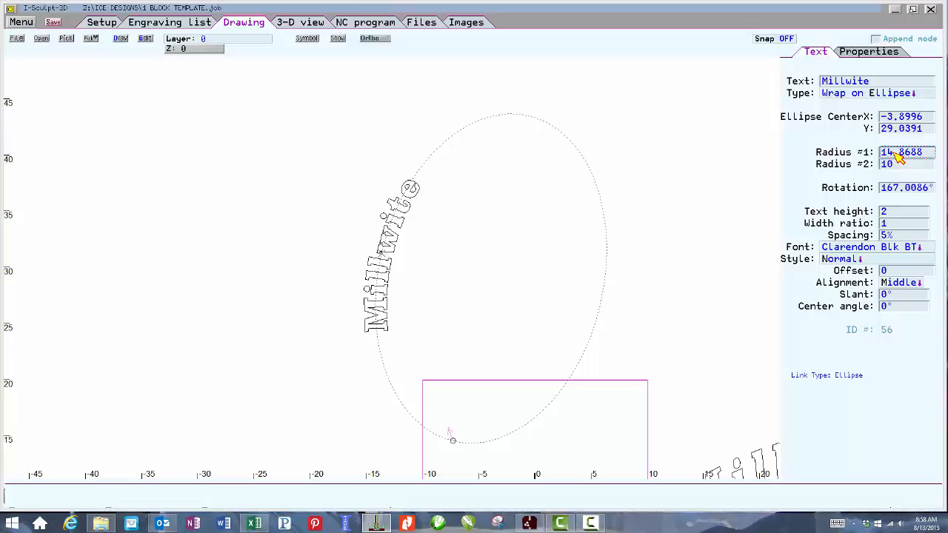
text(10)
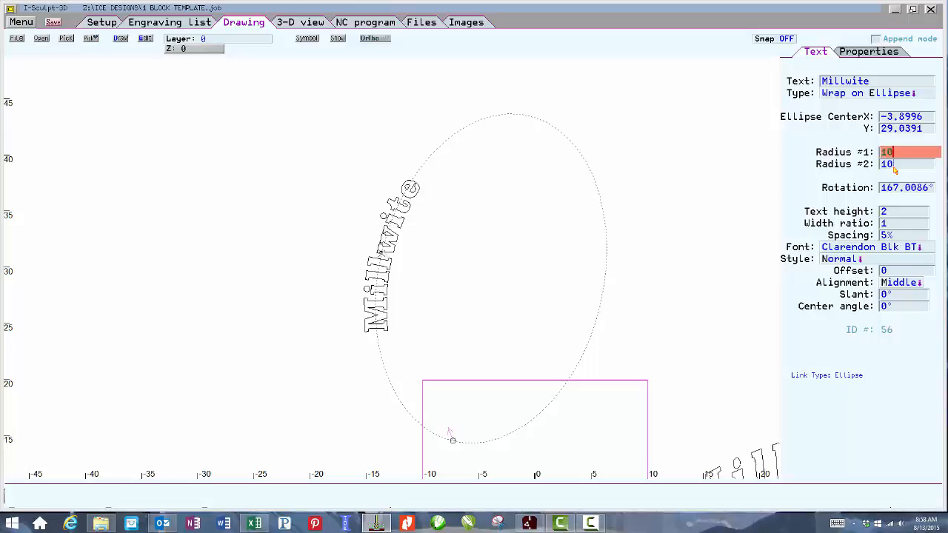
key(Return)
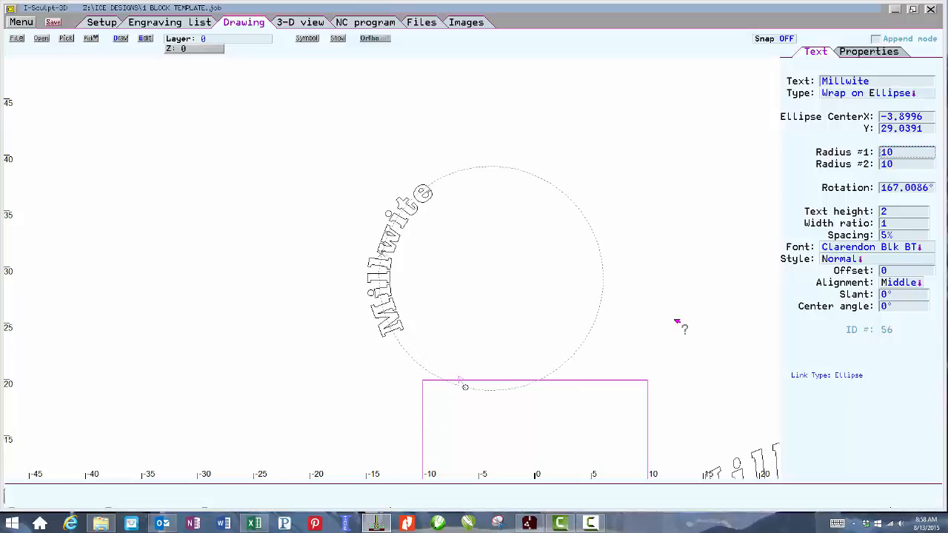
right_click(468, 388)
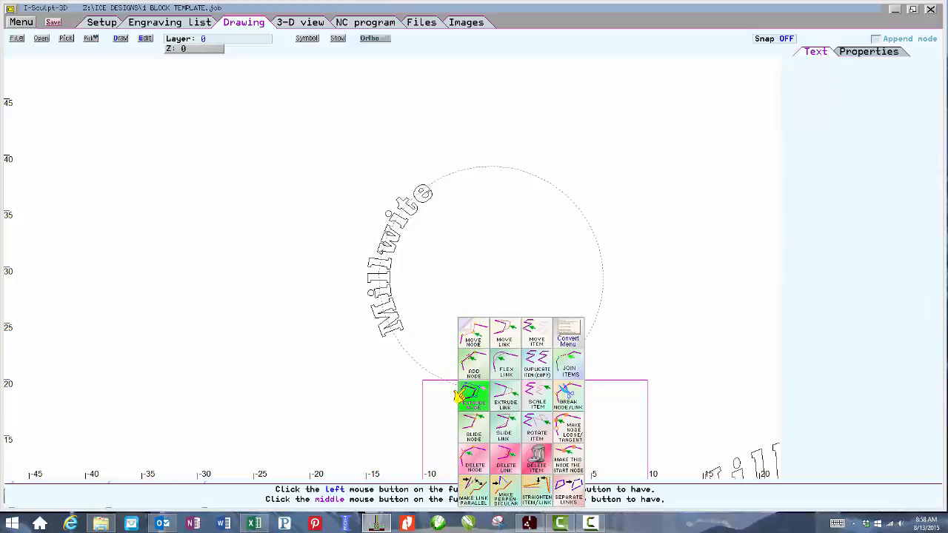